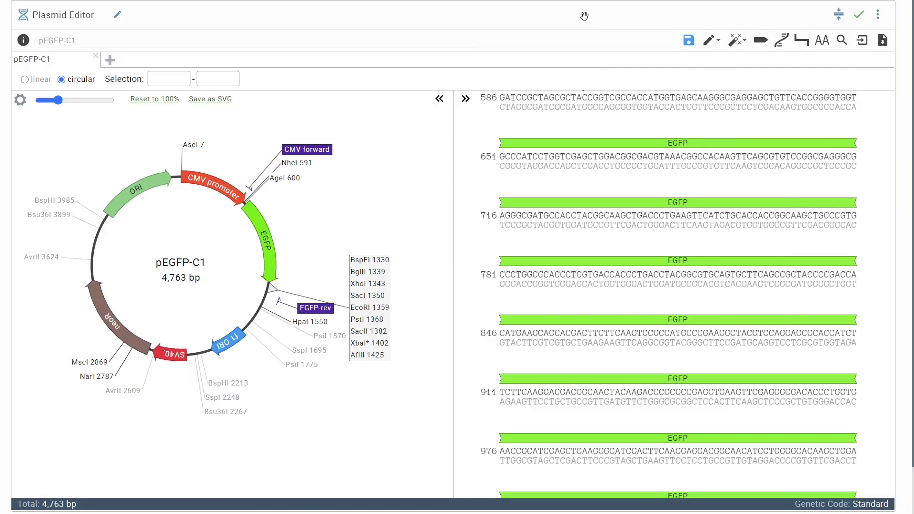
Start the PCR primer design wizard and fill target region 1 with the EGFP feature's range, 613 to 1329
{"action": "left_click", "coordinate": [737, 41]}
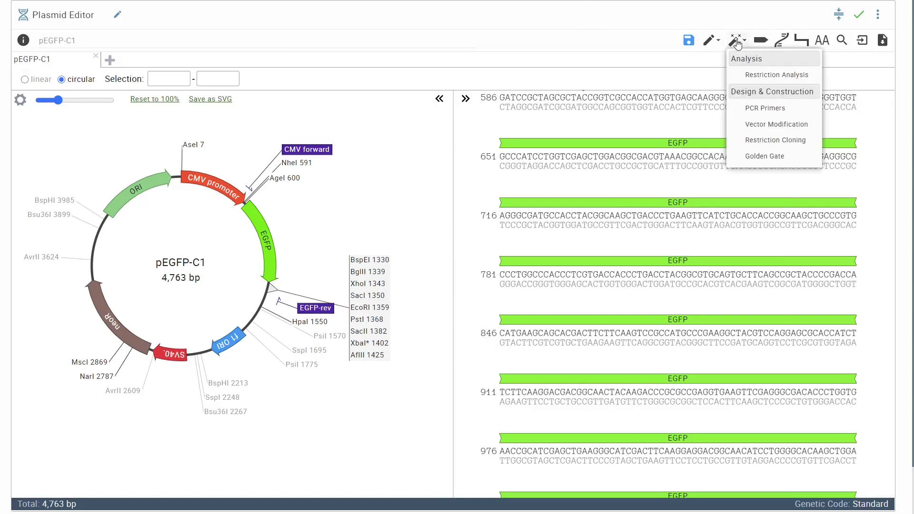
{"action": "left_click", "coordinate": [774, 113]}
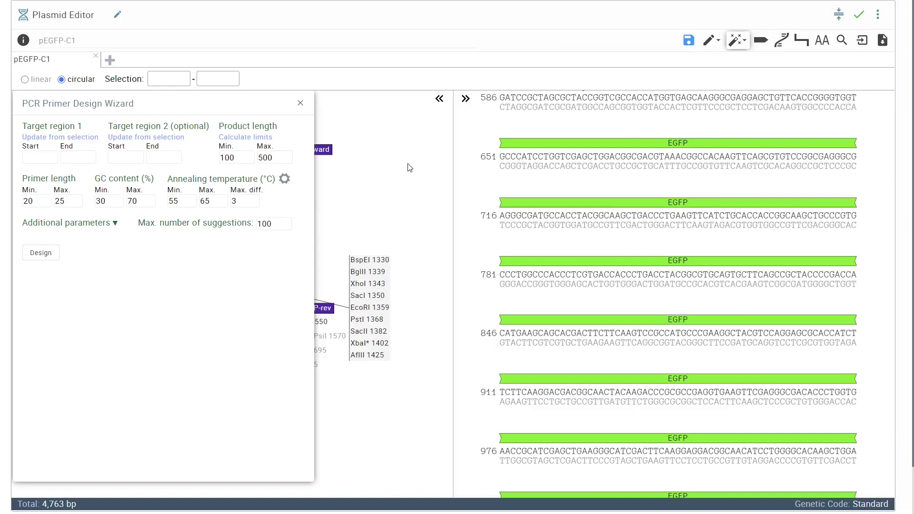
{"action": "scroll", "coordinate": [779, 228], "scroll_direction": "down", "scroll_amount": 1}
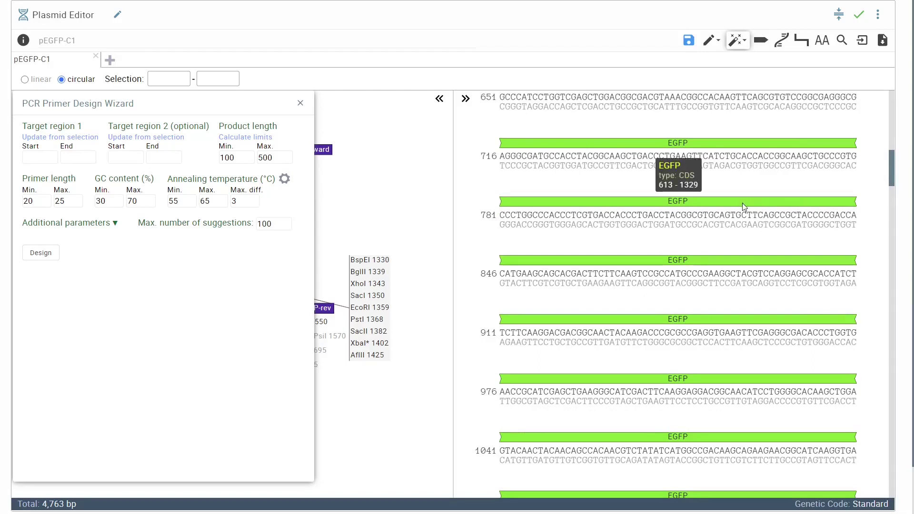
{"action": "left_click", "coordinate": [721, 141]}
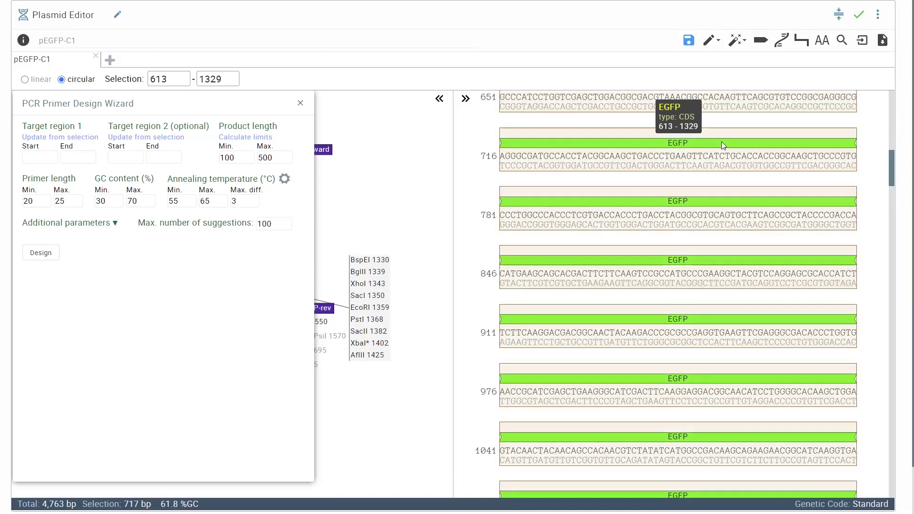
{"action": "scroll", "coordinate": [736, 207], "scroll_direction": "up", "scroll_amount": 3}
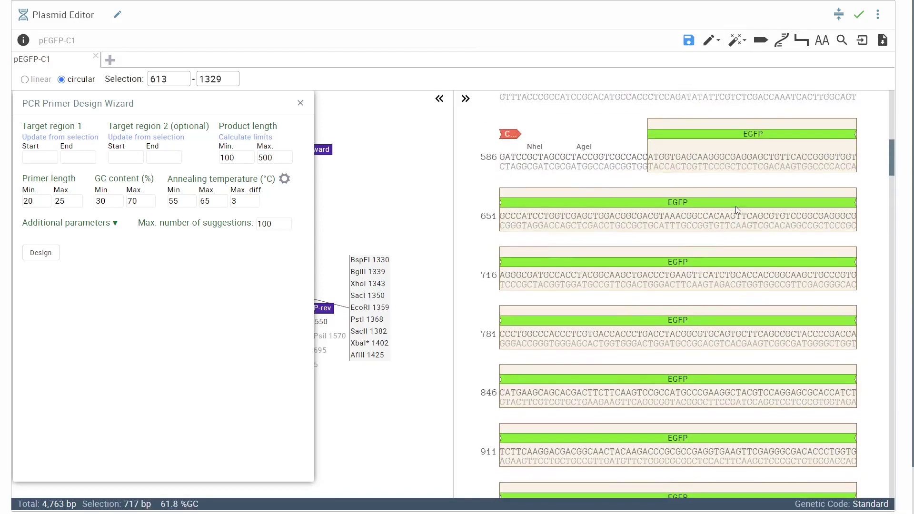
{"action": "scroll", "coordinate": [735, 206], "scroll_direction": "down", "scroll_amount": 5}
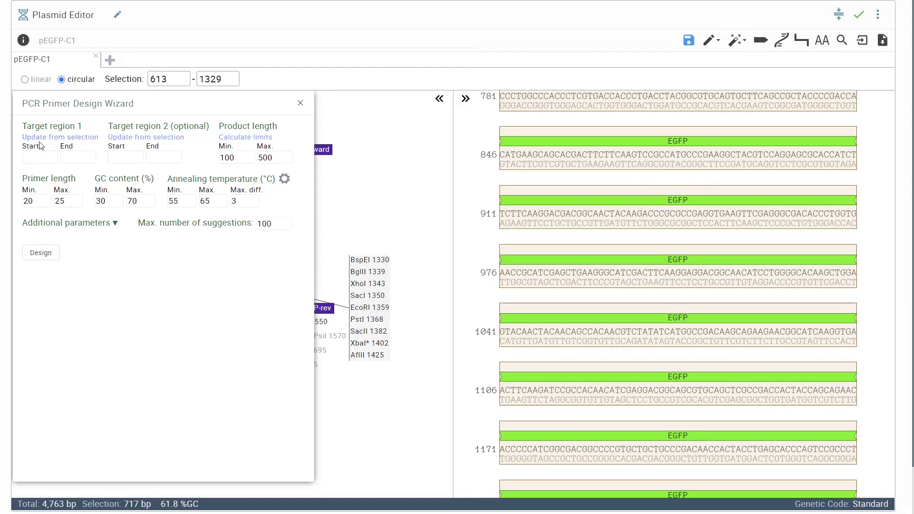
{"action": "left_click", "coordinate": [79, 139]}
Calculate the product length limits and set the product length range to 300–500
{"action": "left_click", "coordinate": [255, 140]}
{"action": "double_click", "coordinate": [227, 158]}
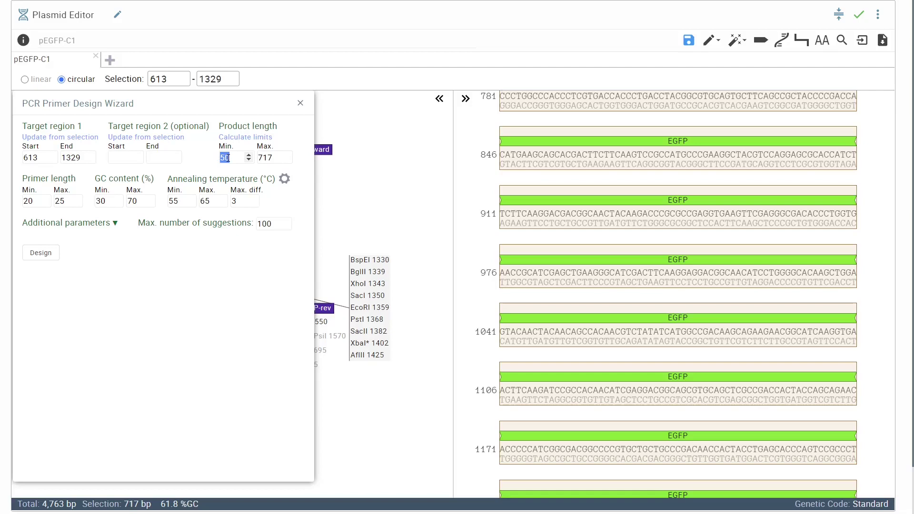
{"action": "type", "text": "300"}
{"action": "double_click", "coordinate": [258, 161]}
{"action": "type", "text": "500"}
Set the primer annealing temperature range to a minimum of 57 °C and a maximum of 62 °C
{"action": "left_click", "coordinate": [192, 198]}
{"action": "left_click", "coordinate": [191, 198]}
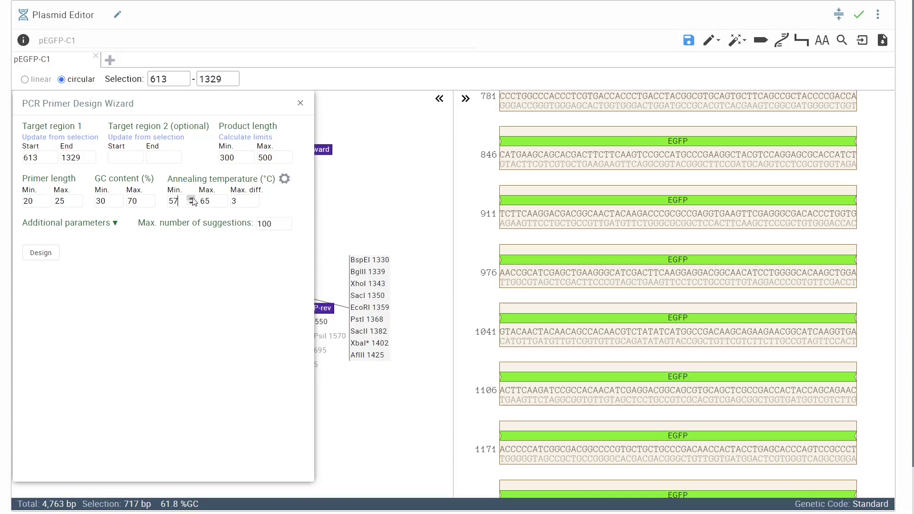
{"action": "left_click", "coordinate": [222, 203]}
{"action": "left_click", "coordinate": [222, 203]}
{"action": "left_click", "coordinate": [223, 203]}
Try Systematic inward-oriented scan as the primer pair generation method and switch back to Random picking from candidate primers
{"action": "left_click", "coordinate": [104, 224]}
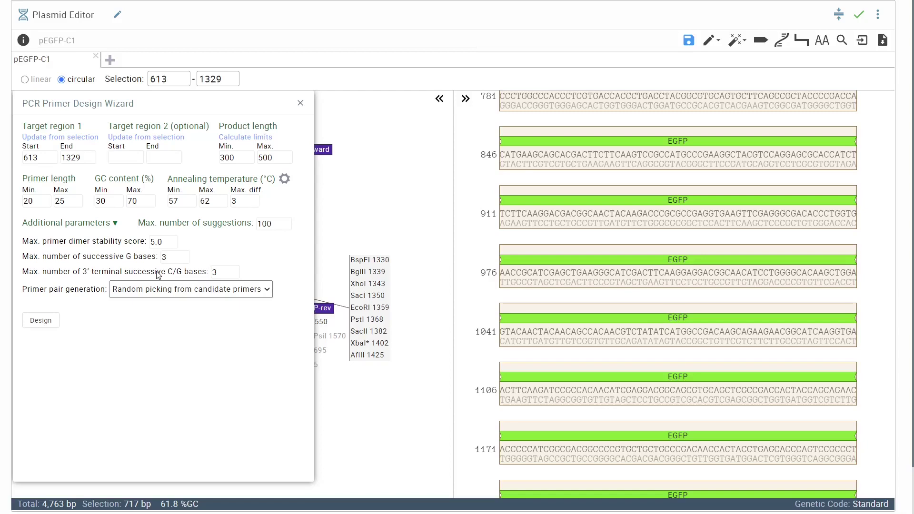
{"action": "left_click", "coordinate": [235, 289]}
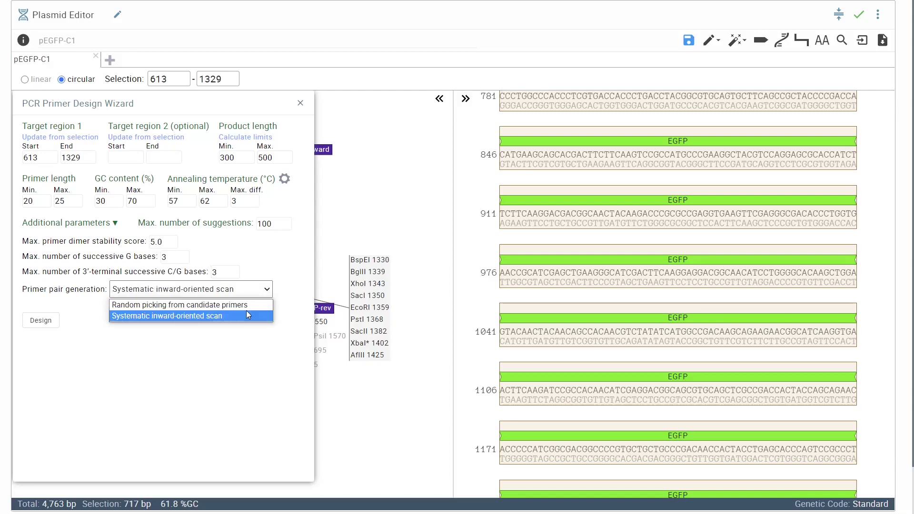
{"action": "left_click", "coordinate": [248, 315]}
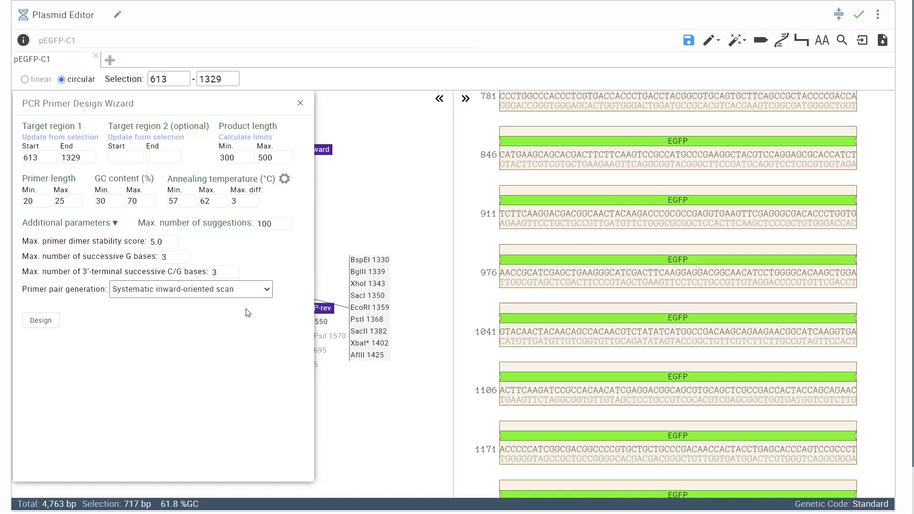
{"action": "left_click", "coordinate": [252, 290]}
{"action": "left_click", "coordinate": [253, 299]}
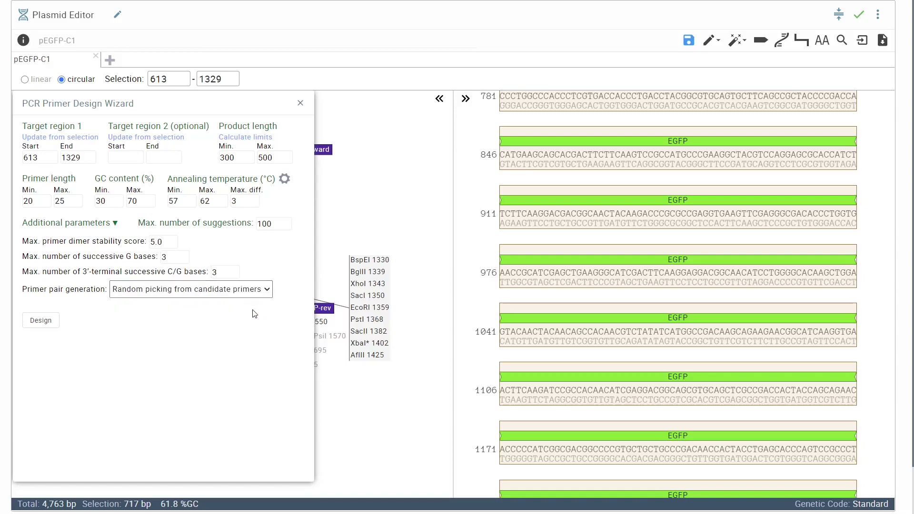
{"action": "left_click", "coordinate": [116, 223]}
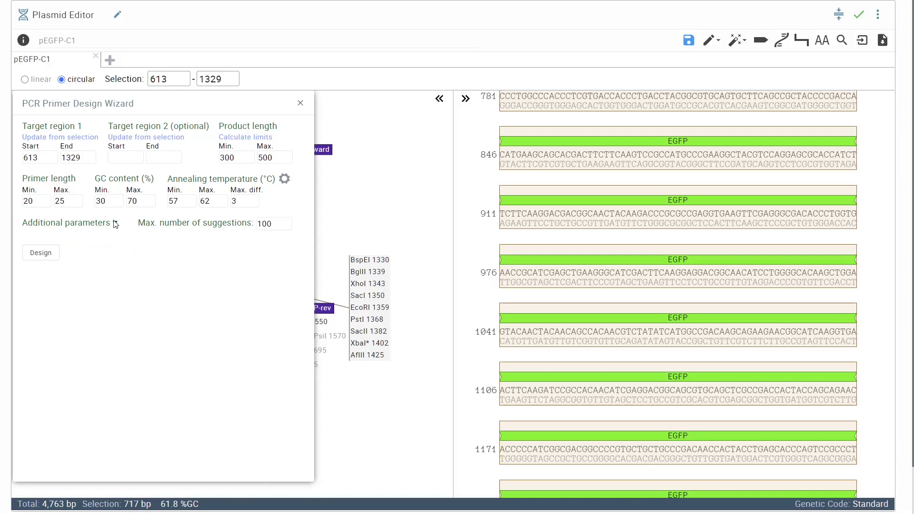
Generate the primer pair suggestions and sort them by product length in both directions, finishing with product location in ascending order
{"action": "left_click", "coordinate": [40, 253]}
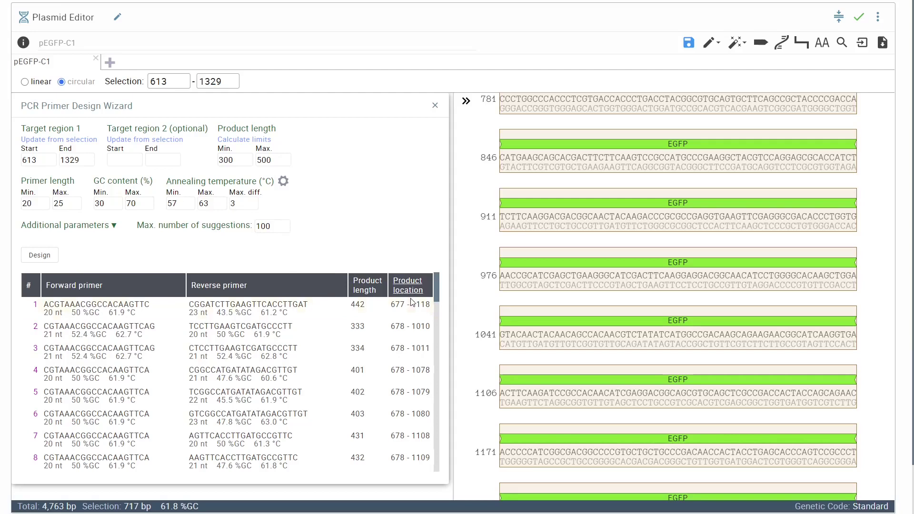
{"action": "left_click", "coordinate": [366, 292]}
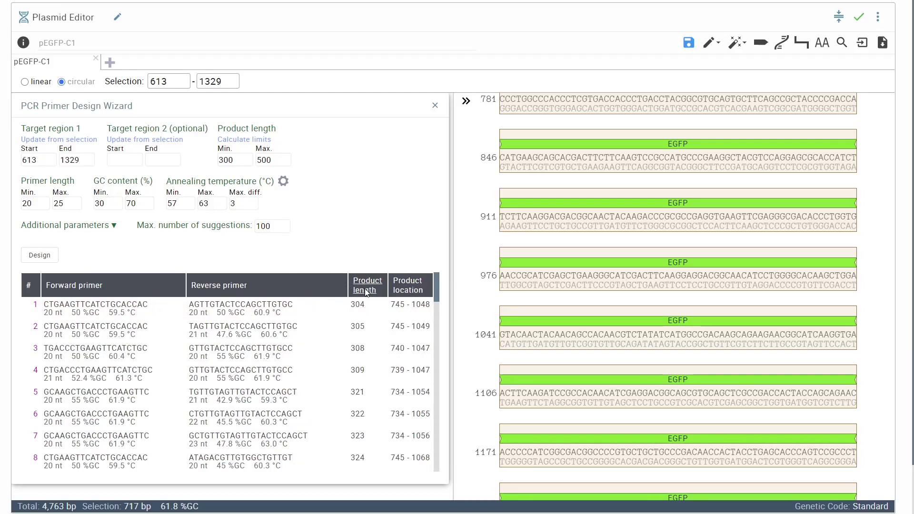
{"action": "left_click", "coordinate": [366, 292]}
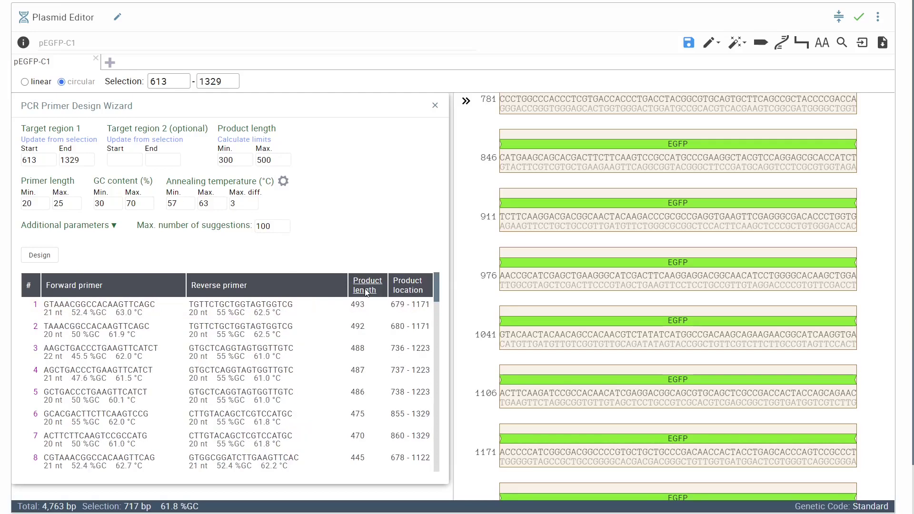
{"action": "left_click", "coordinate": [415, 296]}
{"action": "left_click", "coordinate": [415, 296]}
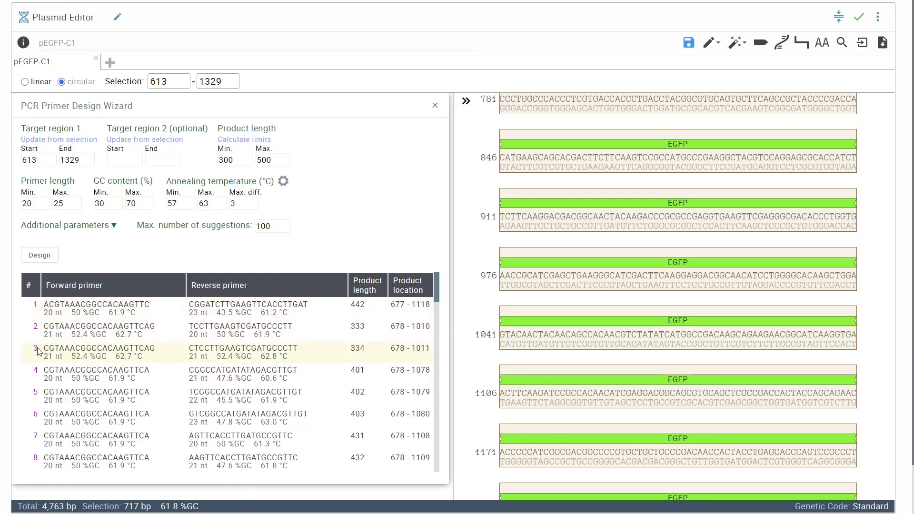
Add suggested primer pair 18 to the plasmid sequence and inspect its forward and reverse primer annotations
{"action": "scroll", "coordinate": [39, 351], "scroll_direction": "down", "scroll_amount": 4}
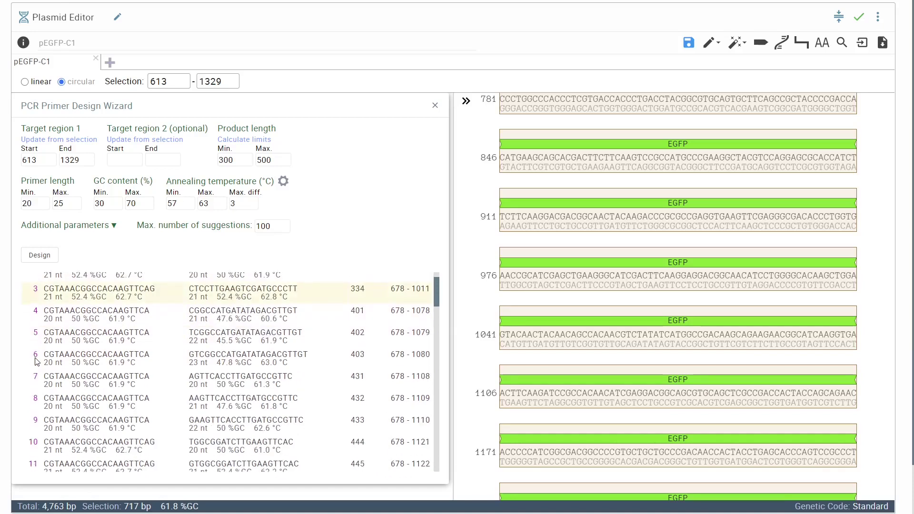
{"action": "scroll", "coordinate": [35, 362], "scroll_direction": "down", "scroll_amount": 5}
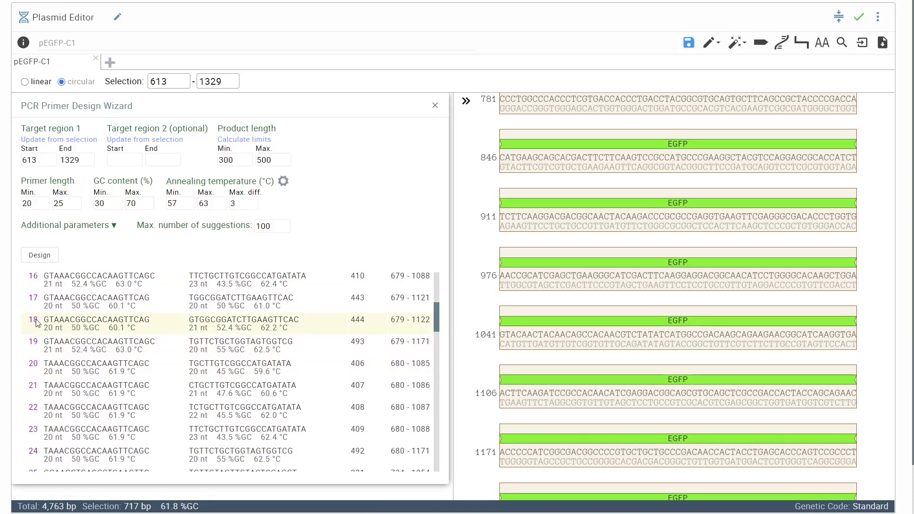
{"action": "left_click", "coordinate": [37, 323]}
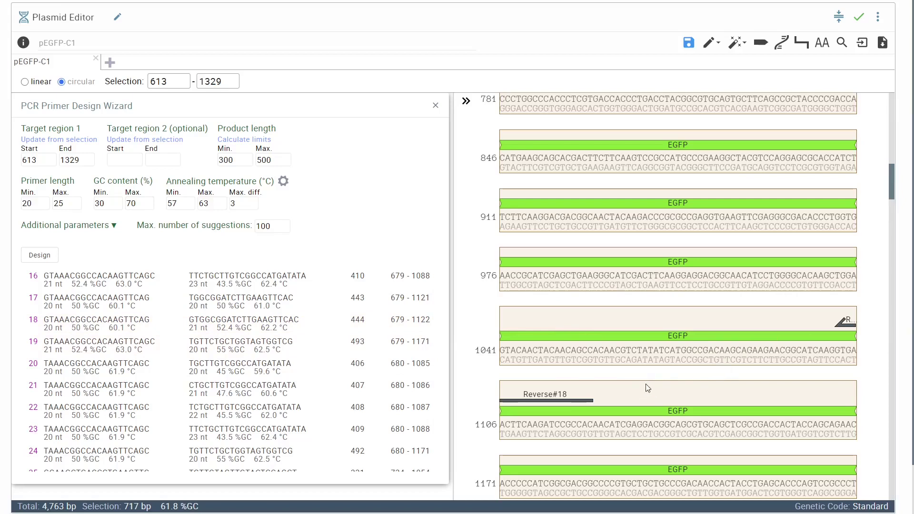
{"action": "scroll", "coordinate": [647, 388], "scroll_direction": "up", "scroll_amount": 5}
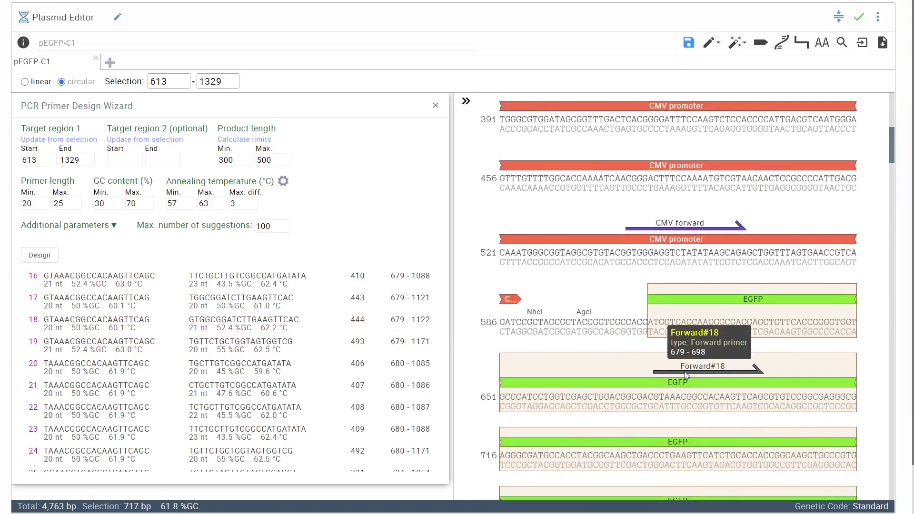
{"action": "scroll", "coordinate": [684, 373], "scroll_direction": "down", "scroll_amount": 5}
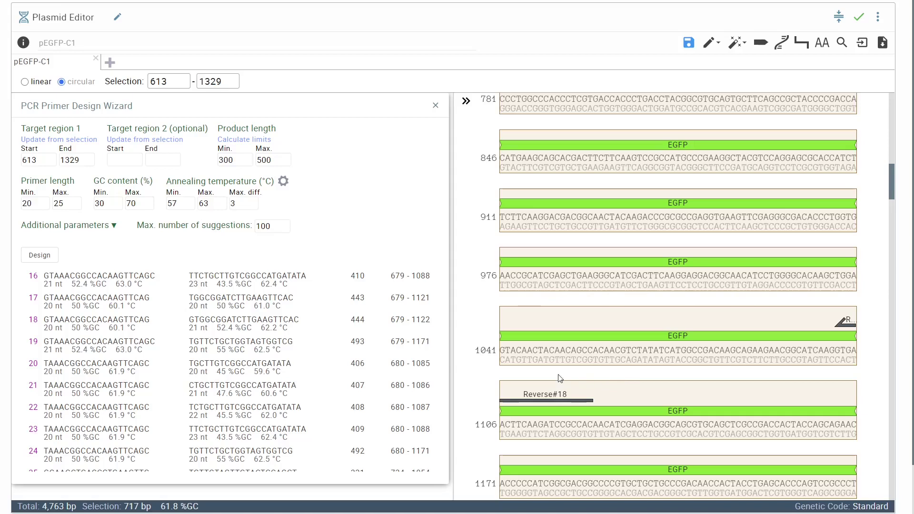
Sort the suggestions by product location in descending order and add primer pair 1 to the plasmid sequence
{"action": "scroll", "coordinate": [112, 372], "scroll_direction": "up", "scroll_amount": 5}
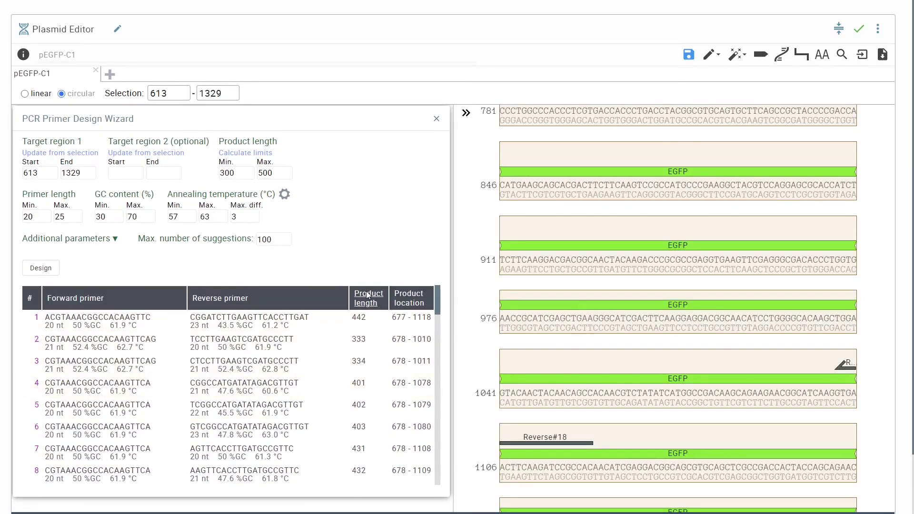
{"action": "left_click", "coordinate": [408, 298]}
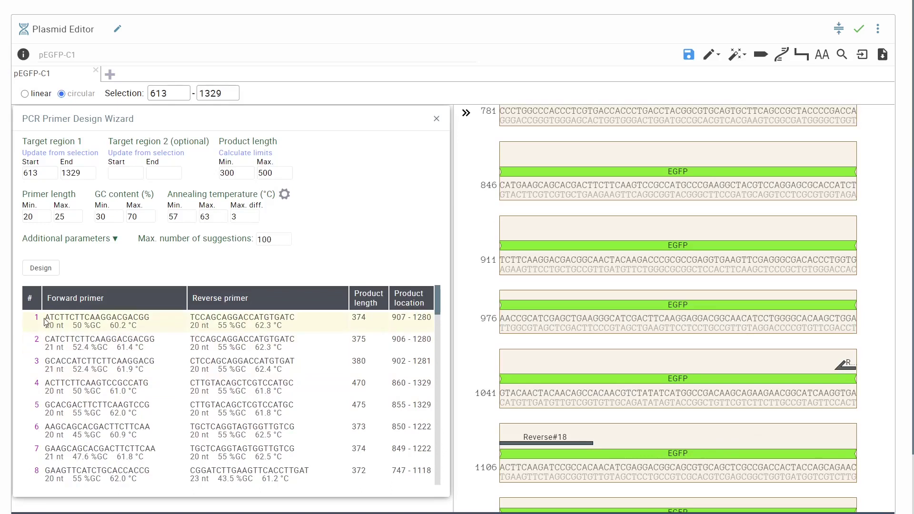
{"action": "mouse_move", "coordinate": [38, 319]}
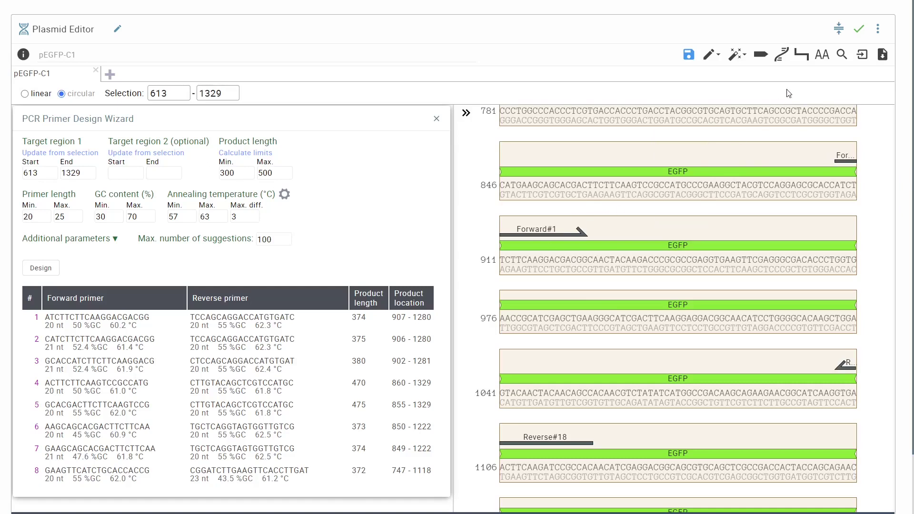
Generate the PCR product of primers Forward#18 and Reverse#18 from the plasmid's primer list, arranging the windows so the product sequence is visible
{"action": "left_click", "coordinate": [785, 56]}
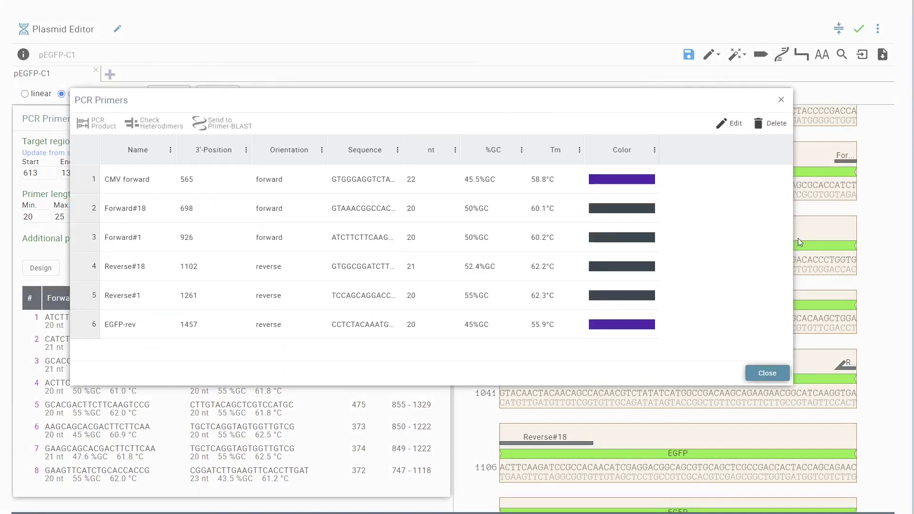
{"action": "left_click_drag", "start_coordinate": [793, 238], "coordinate": [694, 238]}
{"action": "left_click_drag", "start_coordinate": [405, 110], "coordinate": [557, 194]}
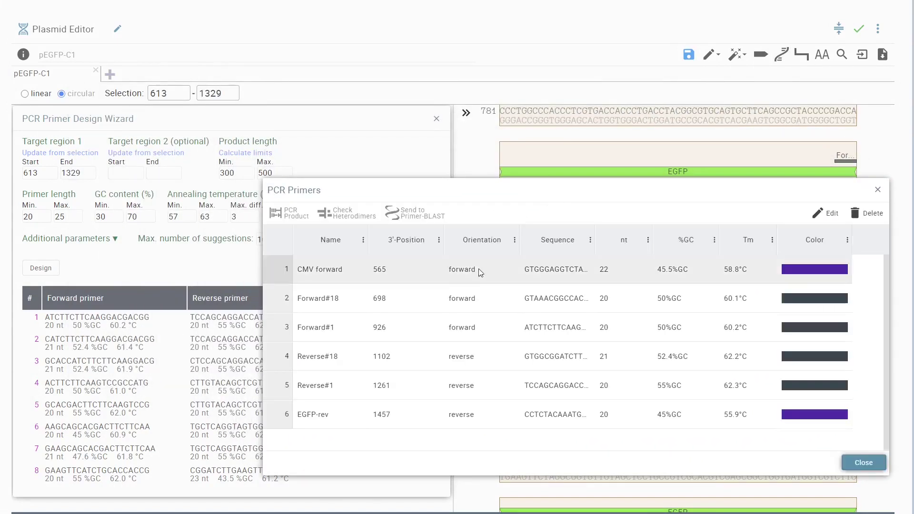
{"action": "left_click", "coordinate": [329, 300]}
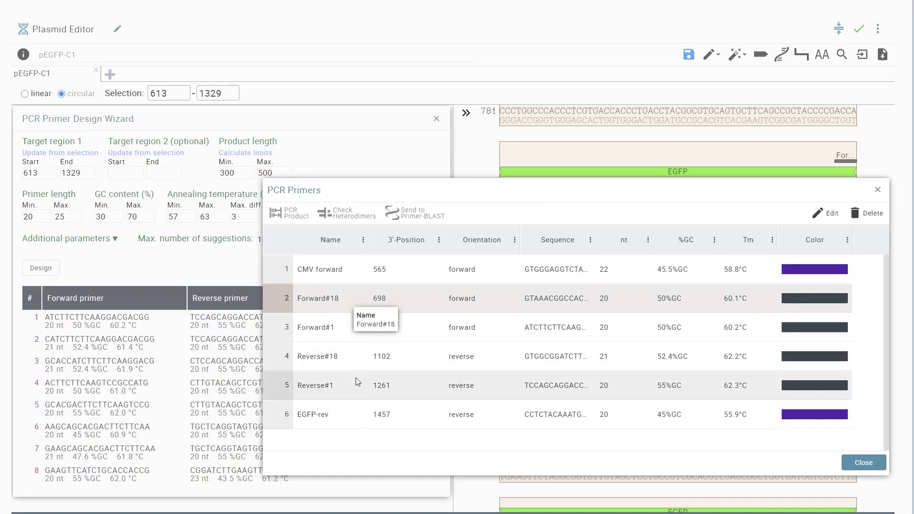
{"action": "left_click", "coordinate": [317, 358], "text": "ctrl"}
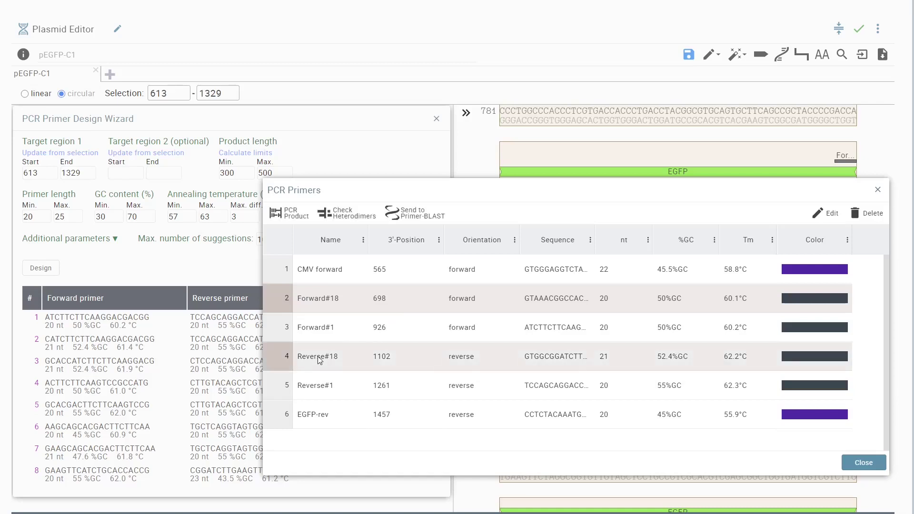
{"action": "left_click", "coordinate": [291, 218]}
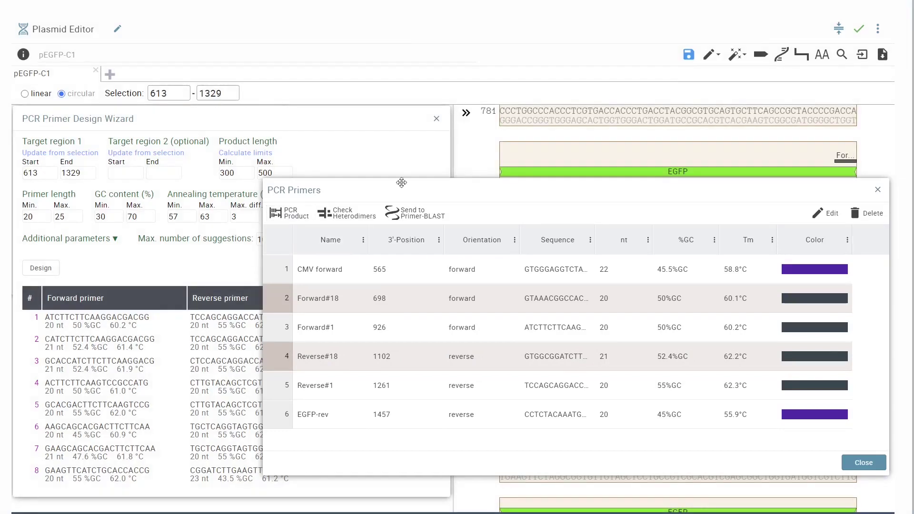
{"action": "left_click_drag", "start_coordinate": [369, 120], "coordinate": [303, 420]}
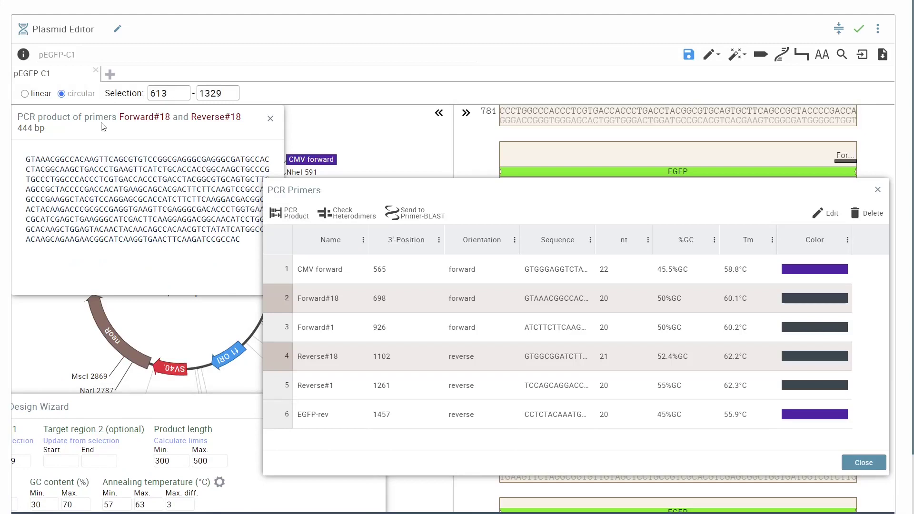
{"action": "left_click_drag", "start_coordinate": [316, 186], "coordinate": [350, 187]}
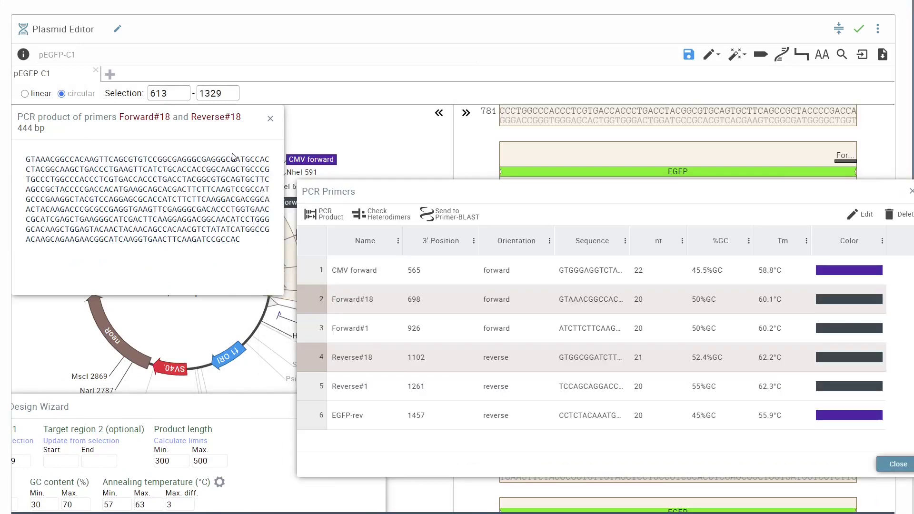
Highlight the whole PCR product sequence, close its window and move the primer list back over the plasmid map
{"action": "left_click_drag", "start_coordinate": [25, 159], "coordinate": [240, 242]}
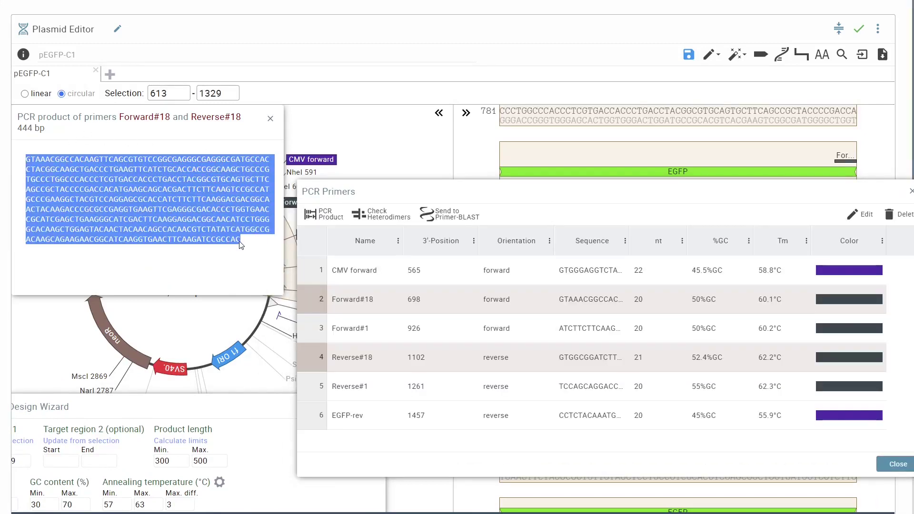
{"action": "left_click", "coordinate": [243, 261]}
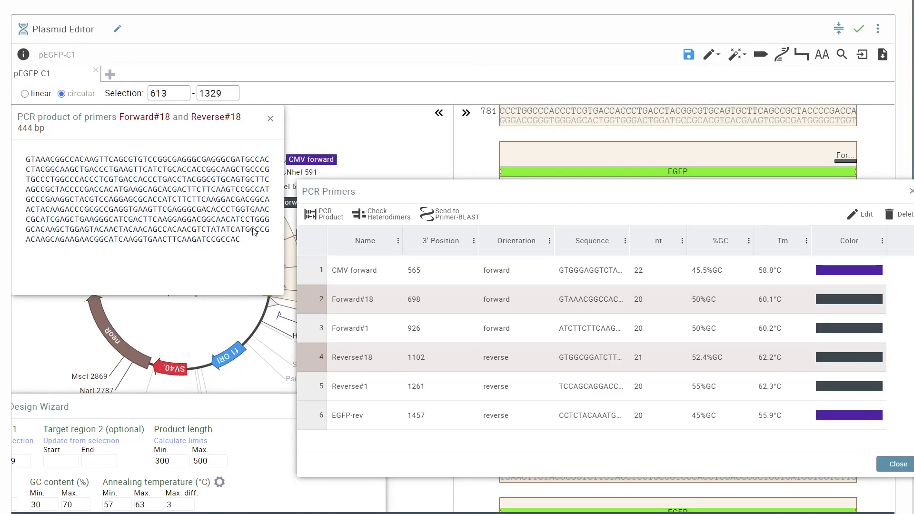
{"action": "left_click", "coordinate": [270, 118]}
{"action": "left_click_drag", "start_coordinate": [547, 195], "coordinate": [387, 122]}
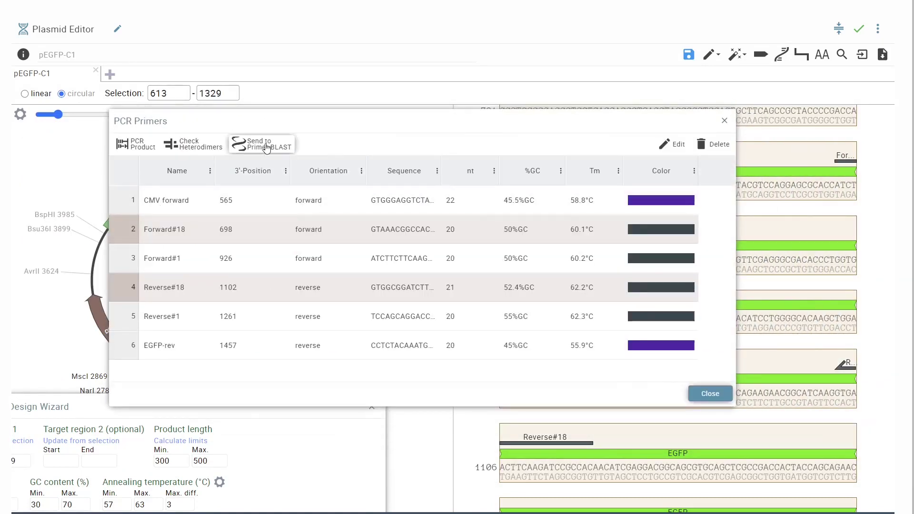
Send primers Forward#18 and Reverse#18 to Primer-BLAST and run the specificity search against Refseq mRNA for Homo sapiens
{"action": "left_click", "coordinate": [266, 143]}
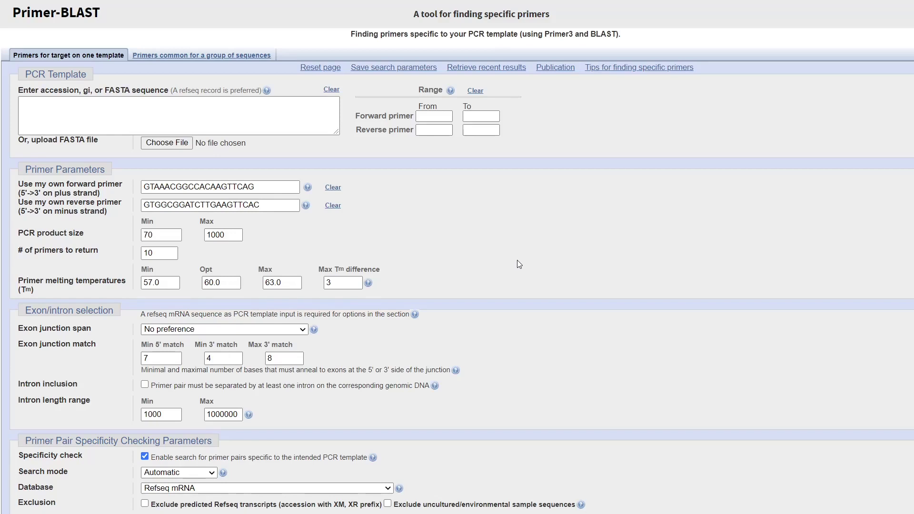
{"action": "scroll", "coordinate": [469, 249], "scroll_direction": "down", "scroll_amount": 6}
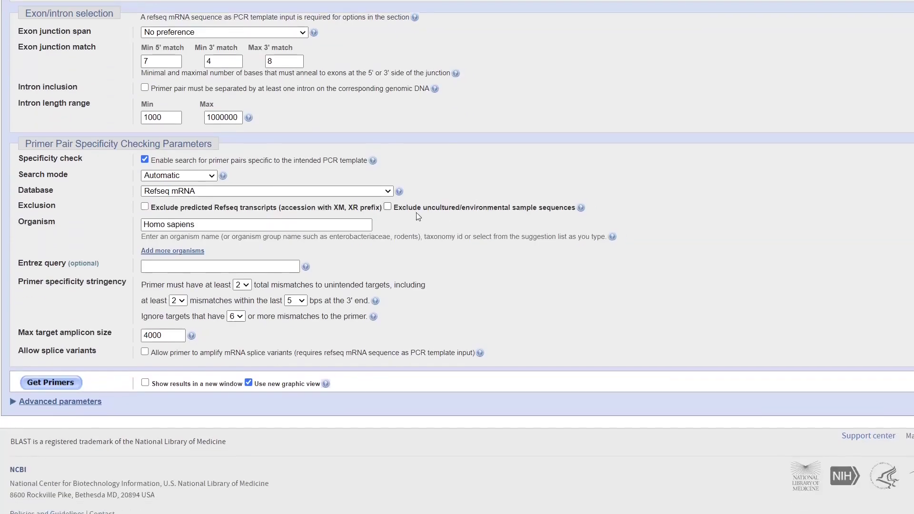
{"action": "left_click", "coordinate": [206, 225]}
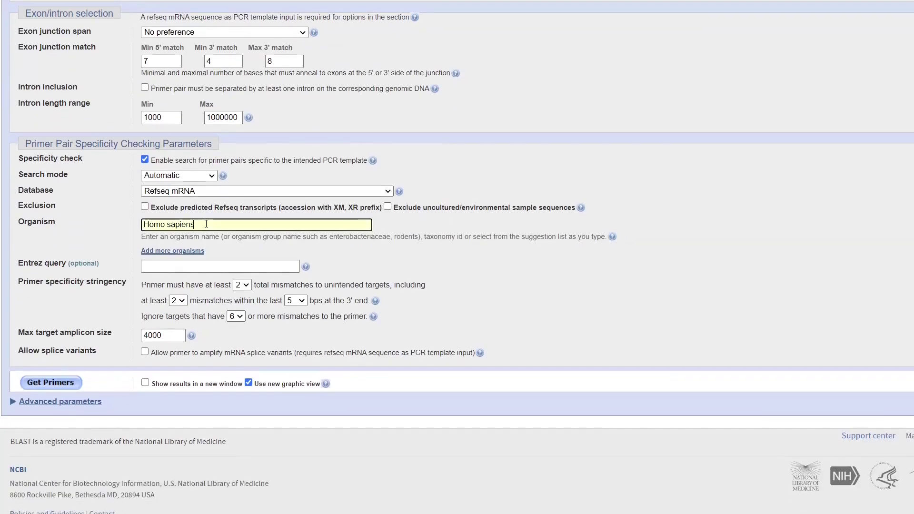
{"action": "left_click", "coordinate": [37, 383]}
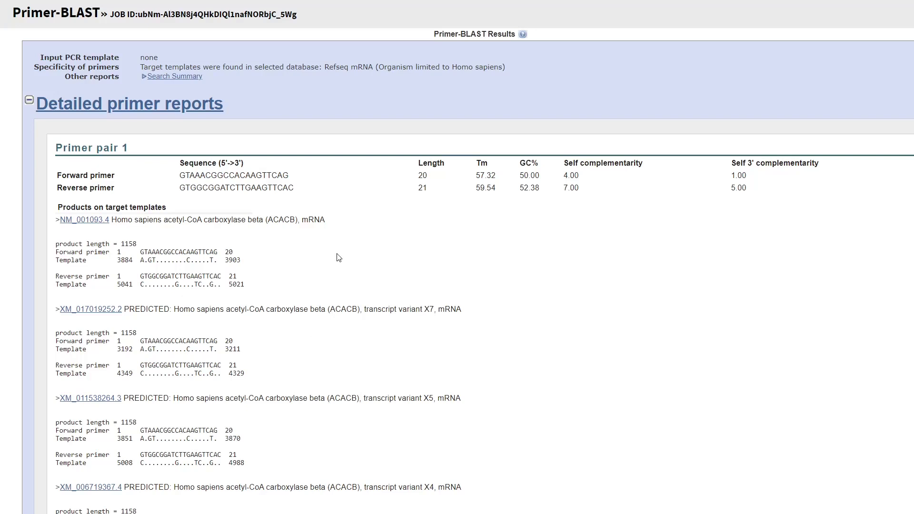
Examine the Primer-BLAST report for the primer pair, comparing product lengths and primer mismatches across all target templates
{"action": "scroll", "coordinate": [339, 257], "scroll_direction": "down", "scroll_amount": 1}
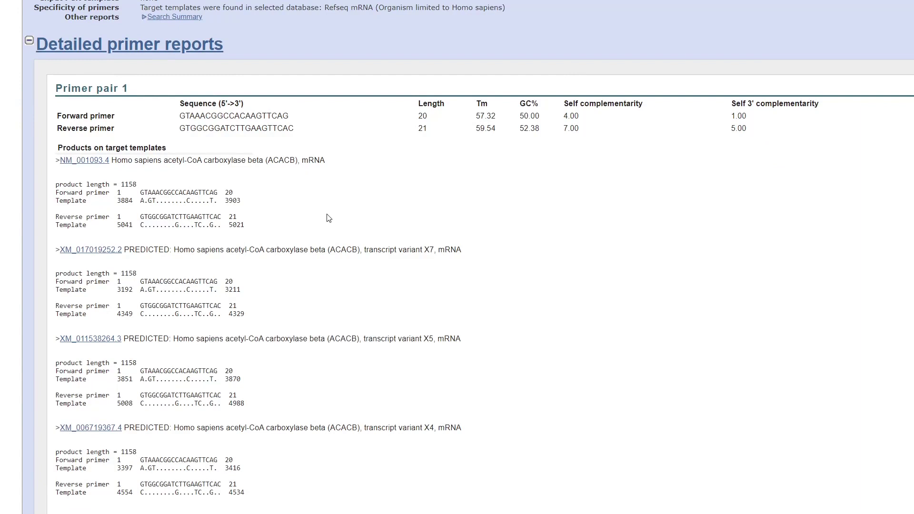
{"action": "scroll", "coordinate": [327, 217], "scroll_direction": "down", "scroll_amount": 2}
{"action": "scroll", "coordinate": [334, 215], "scroll_direction": "up", "scroll_amount": 2}
{"action": "scroll", "coordinate": [341, 177], "scroll_direction": "down", "scroll_amount": 3}
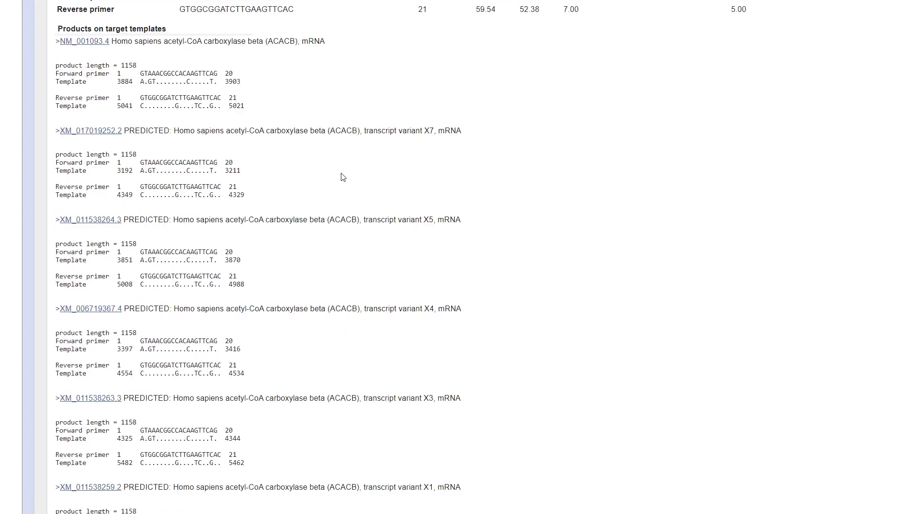
{"action": "scroll", "coordinate": [221, 156], "scroll_direction": "down", "scroll_amount": 4}
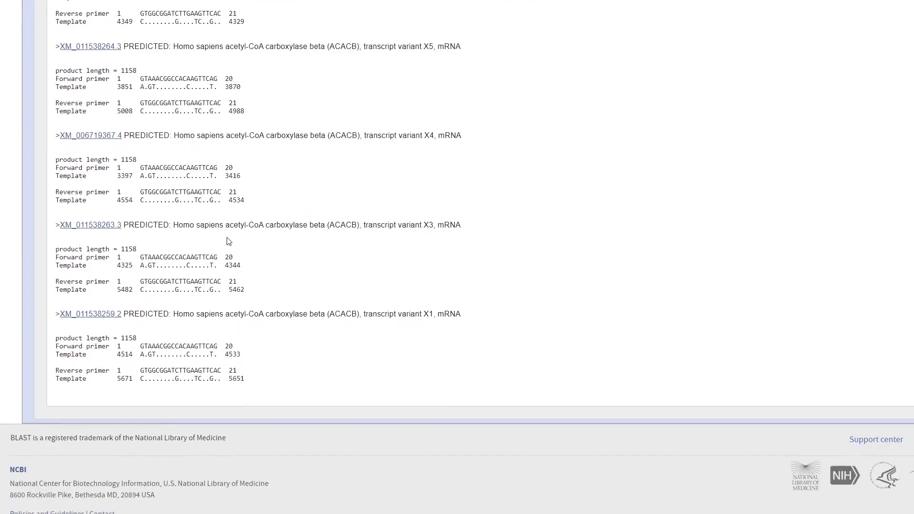
{"action": "scroll", "coordinate": [228, 242], "scroll_direction": "up", "scroll_amount": 6}
{"action": "scroll", "coordinate": [212, 251], "scroll_direction": "down", "scroll_amount": 3}
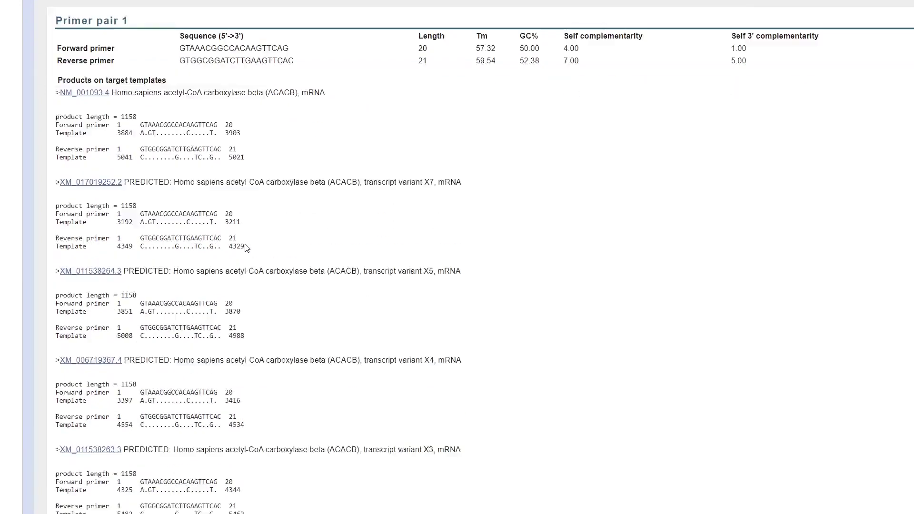
{"action": "scroll", "coordinate": [193, 284], "scroll_direction": "down", "scroll_amount": 3}
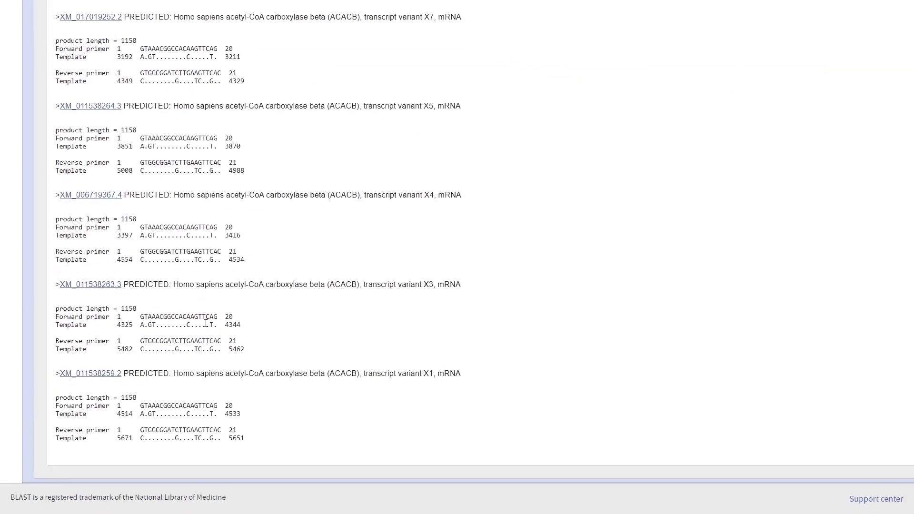
{"action": "scroll", "coordinate": [198, 300], "scroll_direction": "up", "scroll_amount": 4}
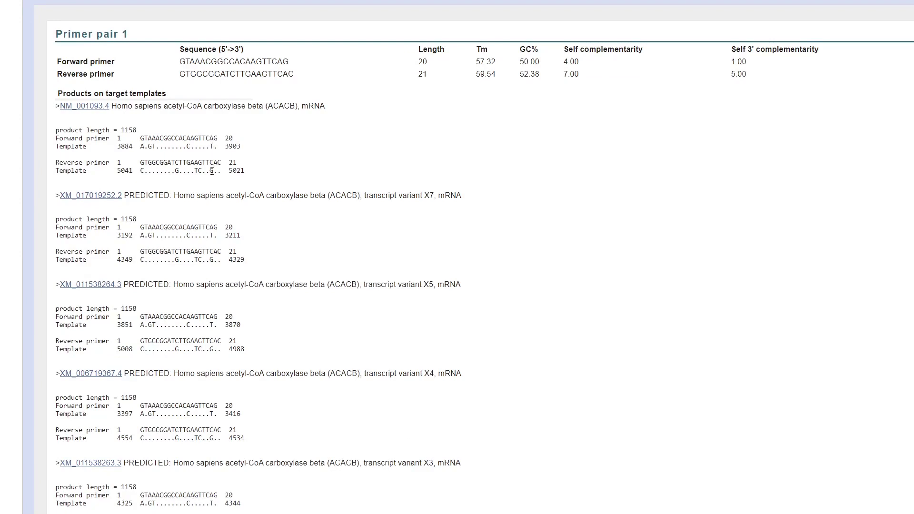
{"action": "scroll", "coordinate": [219, 172], "scroll_direction": "down", "scroll_amount": 4}
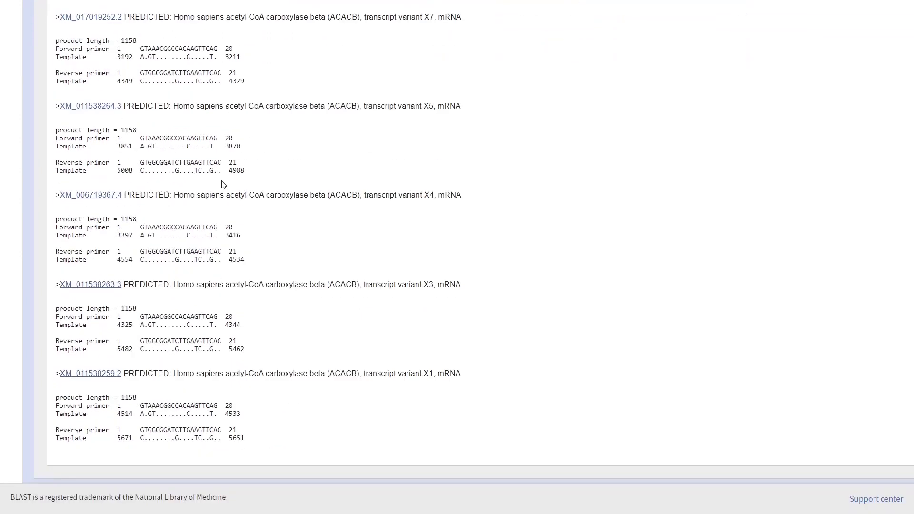
{"action": "scroll", "coordinate": [223, 184], "scroll_direction": "down", "scroll_amount": 1}
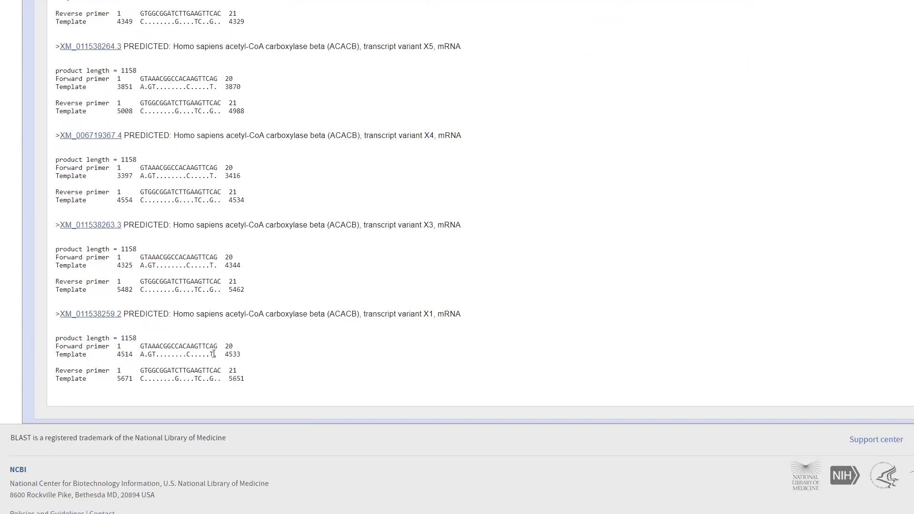
{"action": "scroll", "coordinate": [214, 354], "scroll_direction": "up", "scroll_amount": 8}
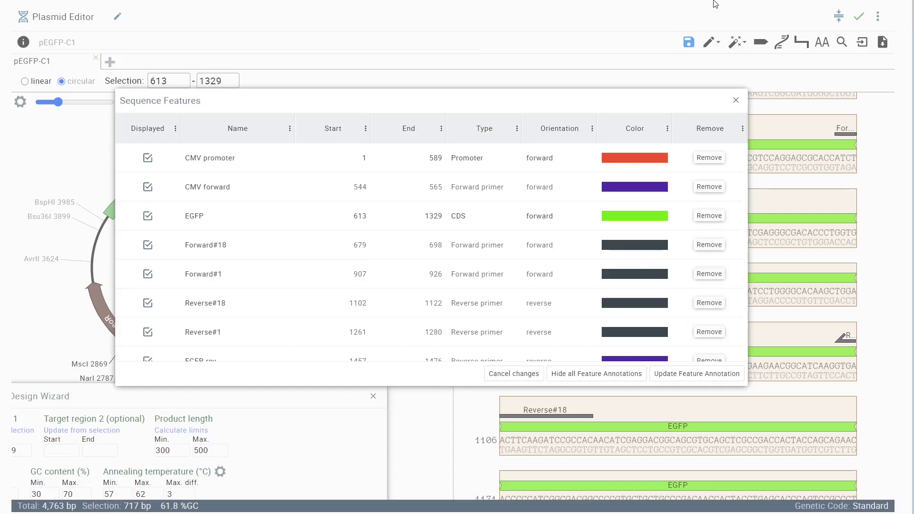
Close the sequence feature list and set target region 1 of the primer design to the selected bases 610 to 699
{"action": "left_click", "coordinate": [736, 101]}
{"action": "left_click_drag", "start_coordinate": [283, 388], "coordinate": [306, 107]}
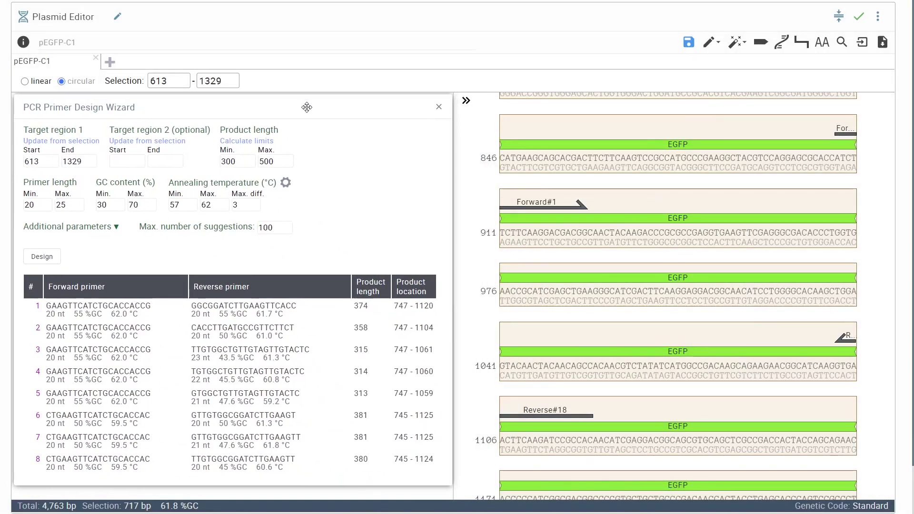
{"action": "scroll", "coordinate": [600, 248], "scroll_direction": "up", "scroll_amount": 3}
{"action": "scroll", "coordinate": [592, 250], "scroll_direction": "up", "scroll_amount": 2}
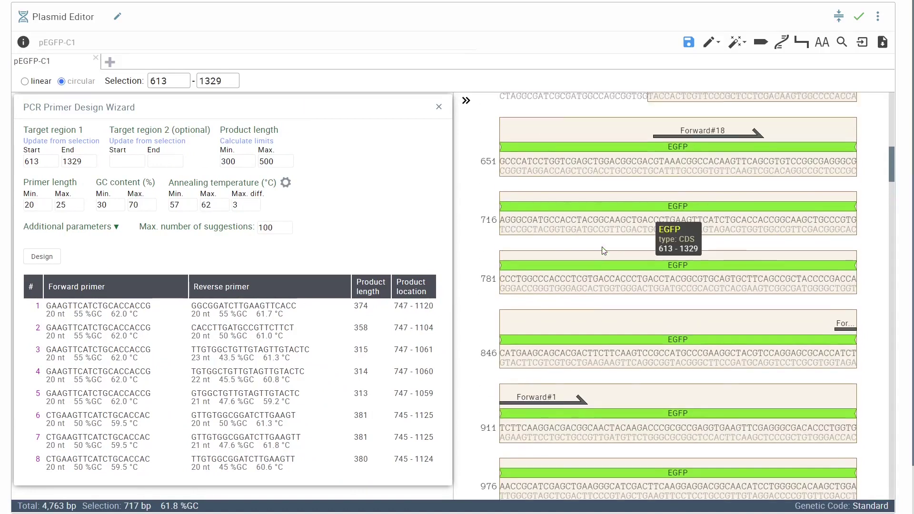
{"action": "left_click", "coordinate": [614, 200]}
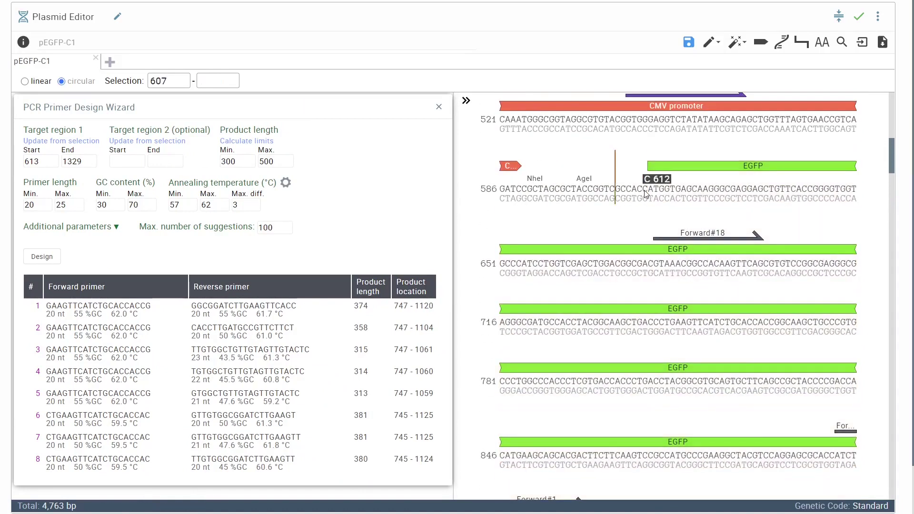
{"action": "left_click_drag", "start_coordinate": [632, 190], "coordinate": [767, 265]}
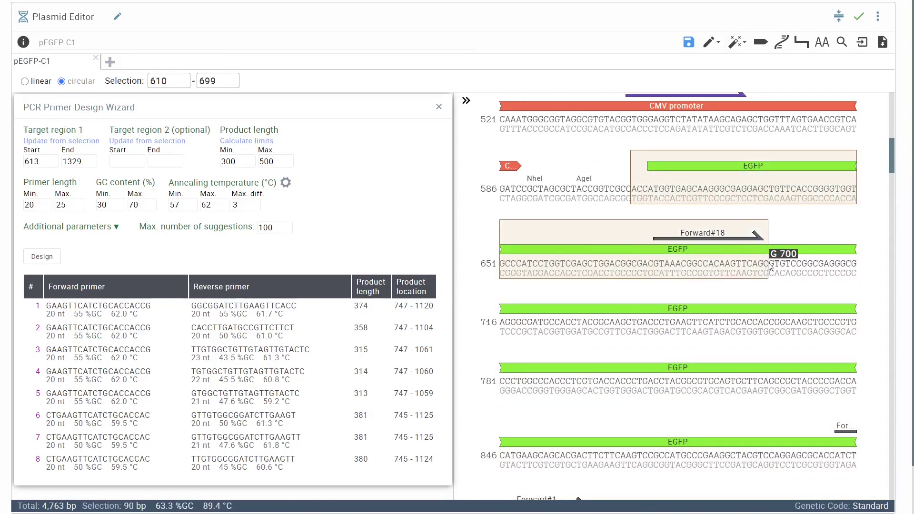
{"action": "left_click", "coordinate": [47, 144]}
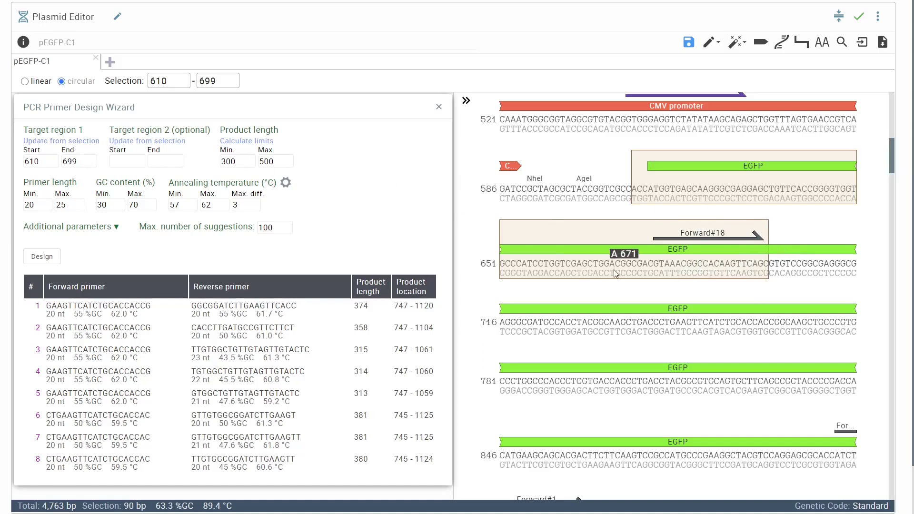
Set target region 2 to selected bases 1187 to 1330 and design primers using the calculated product length limits of 489 to 721
{"action": "scroll", "coordinate": [623, 278], "scroll_direction": "down", "scroll_amount": 3}
{"action": "scroll", "coordinate": [631, 285], "scroll_direction": "down", "scroll_amount": 10}
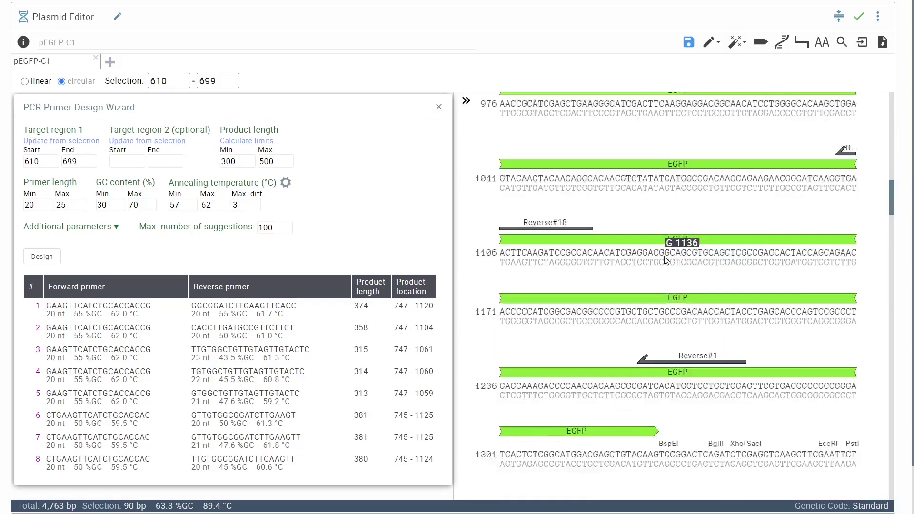
{"action": "left_click_drag", "start_coordinate": [589, 212], "coordinate": [668, 336]}
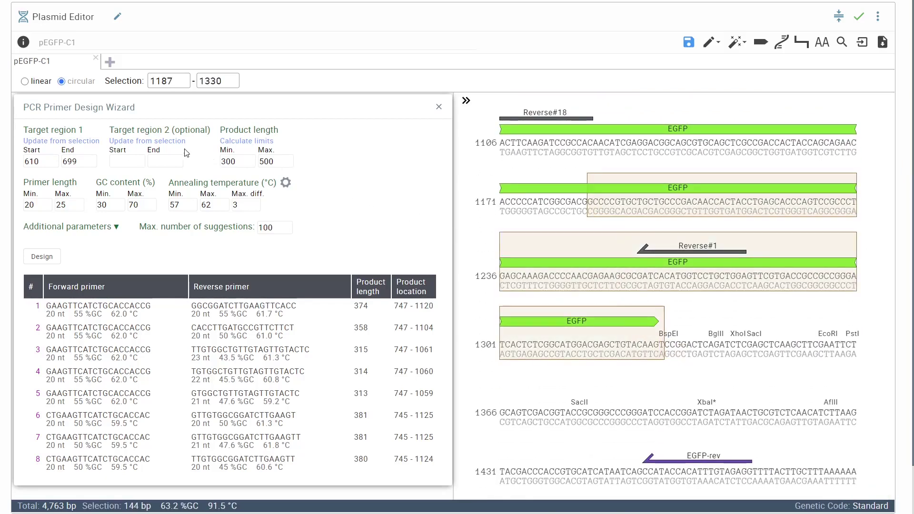
{"action": "left_click", "coordinate": [124, 143]}
{"action": "left_click", "coordinate": [259, 143]}
{"action": "left_click", "coordinate": [36, 258]}
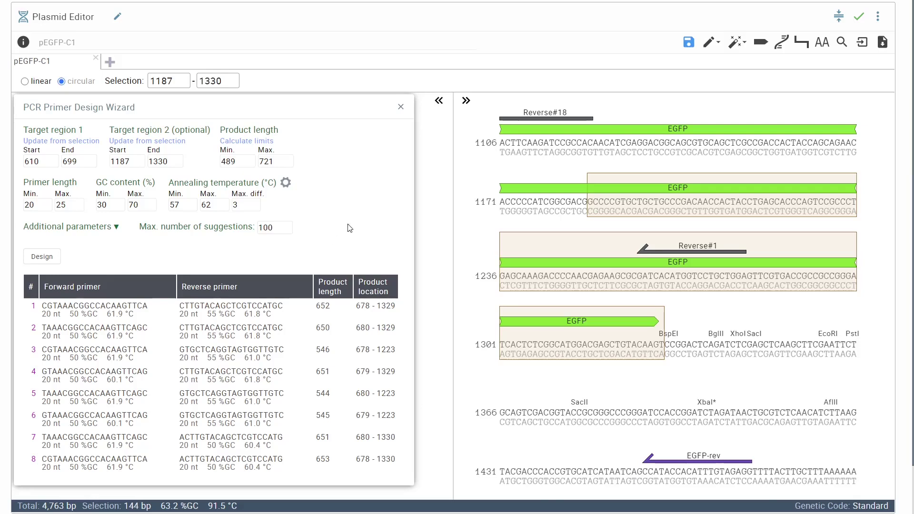
Sort the primer suggestions by product length in descending order and look through the whole list
{"action": "left_click", "coordinate": [333, 286]}
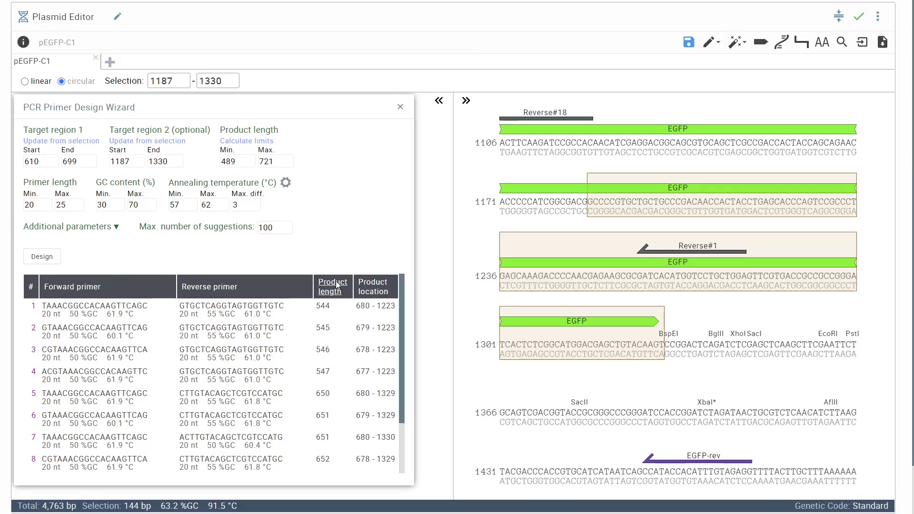
{"action": "left_click", "coordinate": [337, 284]}
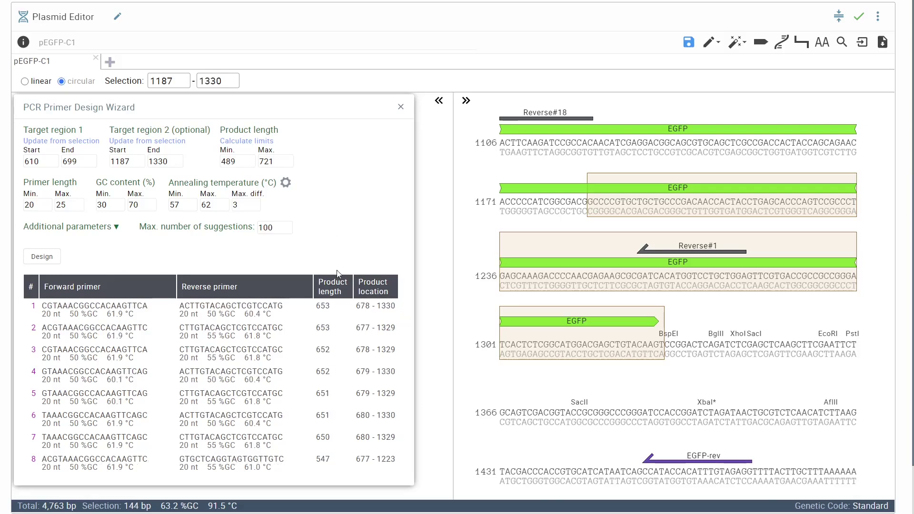
{"action": "scroll", "coordinate": [338, 285], "scroll_direction": "down", "scroll_amount": 1}
{"action": "scroll", "coordinate": [337, 280], "scroll_direction": "up", "scroll_amount": 1}
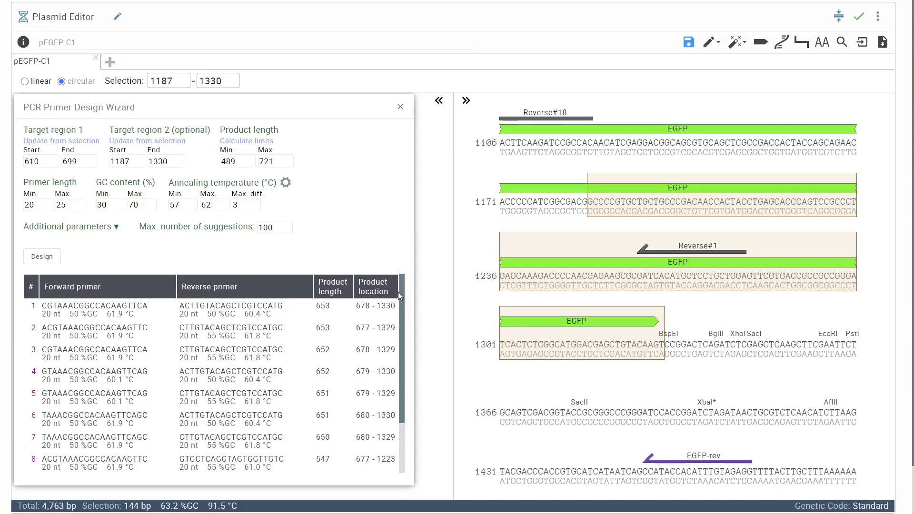
{"action": "left_click_drag", "start_coordinate": [403, 290], "coordinate": [405, 363]}
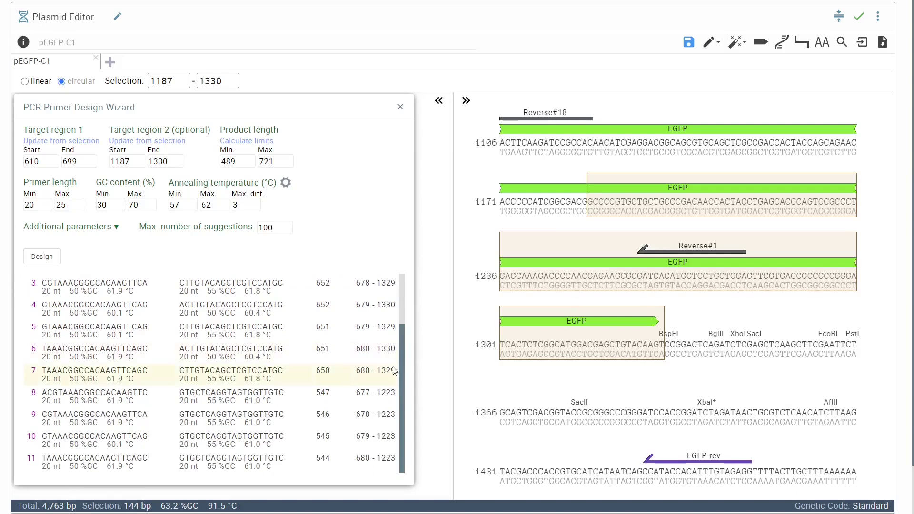
{"action": "scroll", "coordinate": [362, 362], "scroll_direction": "up", "scroll_amount": 2}
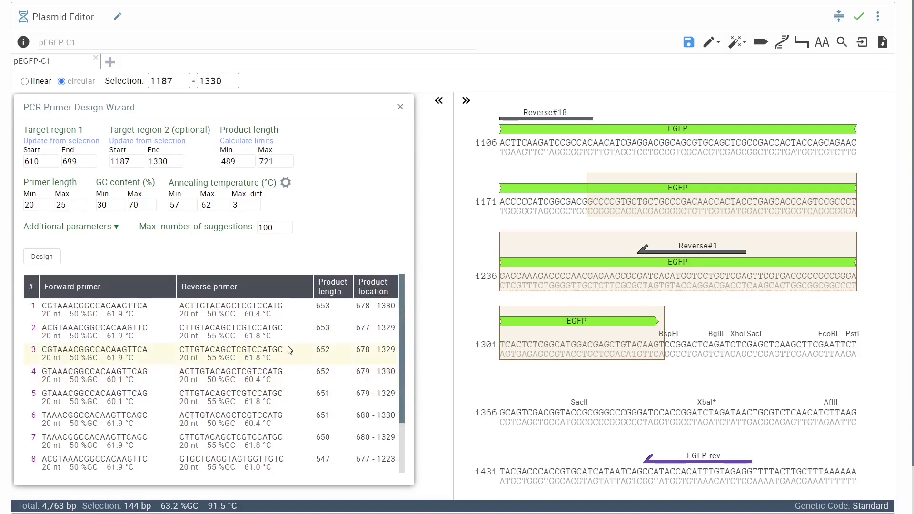
Add suggested primer pair 4 to the plasmid sequence and inspect its forward and reverse annotations, then clear the selection
{"action": "left_click", "coordinate": [41, 374]}
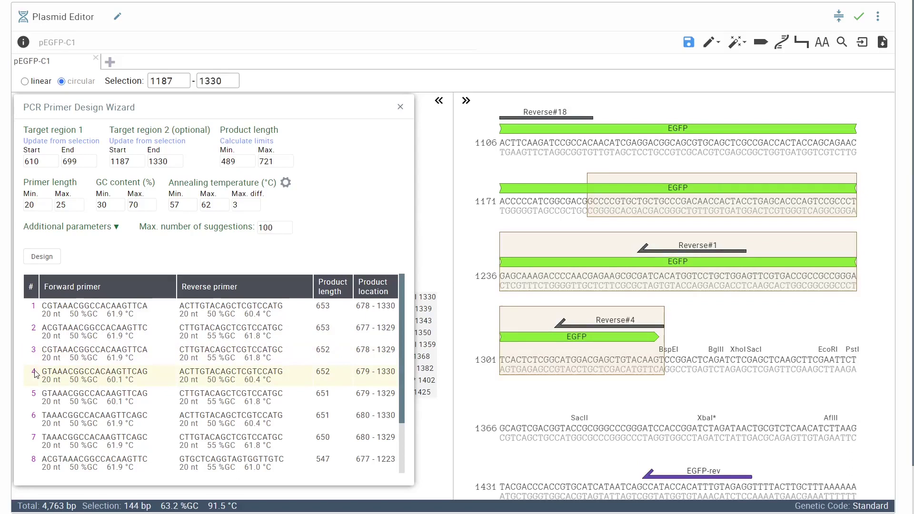
{"action": "scroll", "coordinate": [799, 354], "scroll_direction": "up", "scroll_amount": 3}
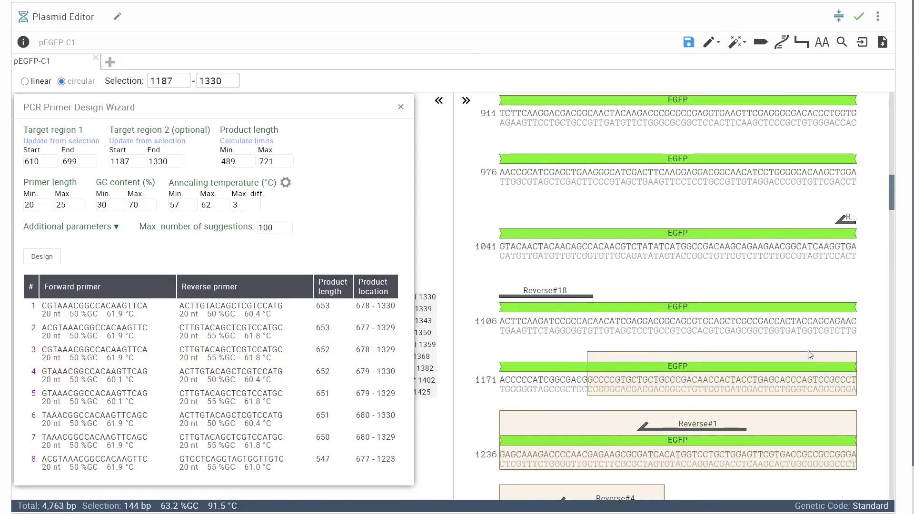
{"action": "scroll", "coordinate": [809, 354], "scroll_direction": "down", "scroll_amount": 2}
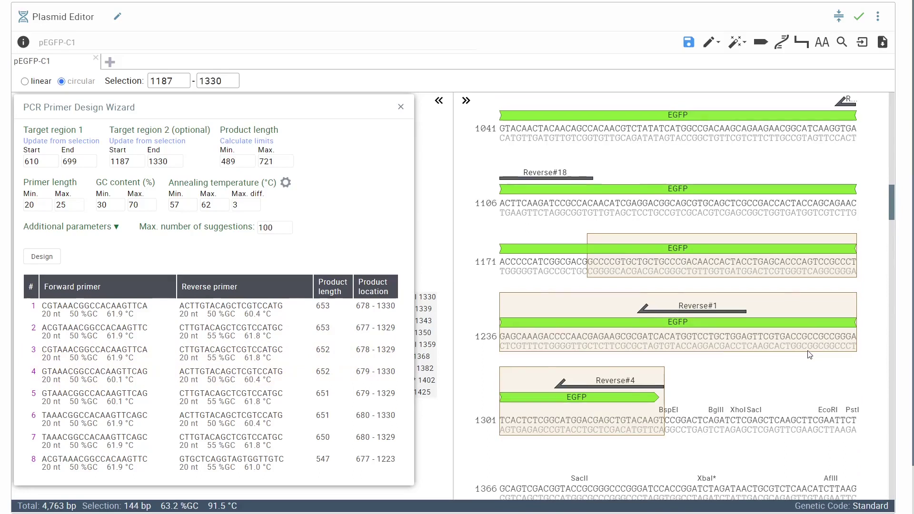
{"action": "scroll", "coordinate": [809, 354], "scroll_direction": "up", "scroll_amount": 7}
{"action": "scroll", "coordinate": [807, 350], "scroll_direction": "up", "scroll_amount": 2}
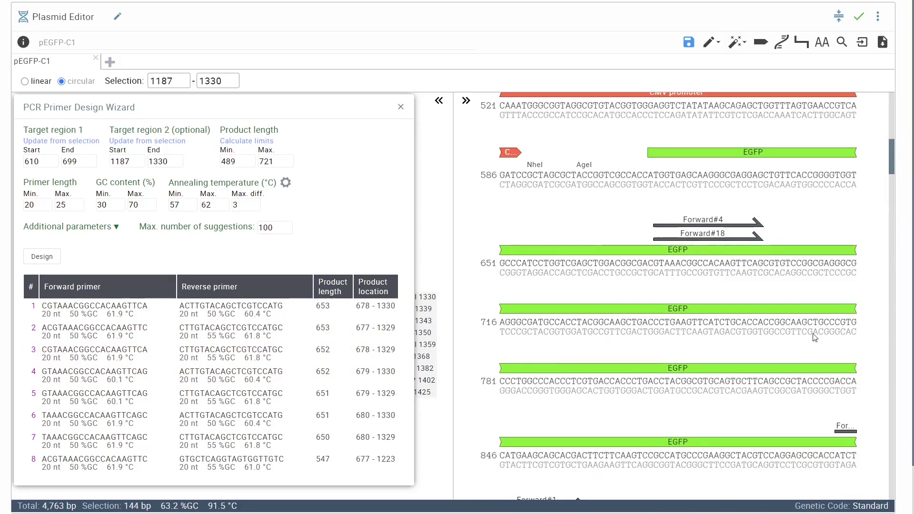
{"action": "left_click", "coordinate": [699, 227]}
{"action": "left_click", "coordinate": [699, 227]}
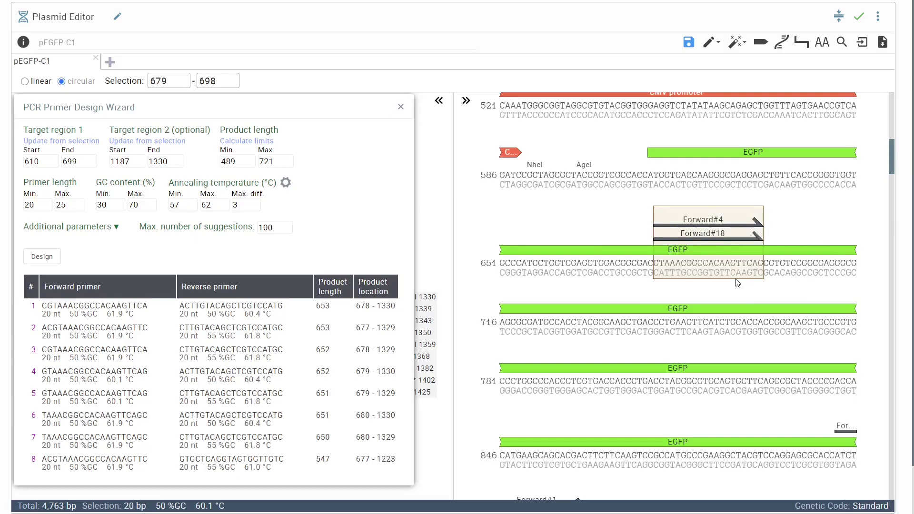
{"action": "scroll", "coordinate": [747, 296], "scroll_direction": "down", "scroll_amount": 9}
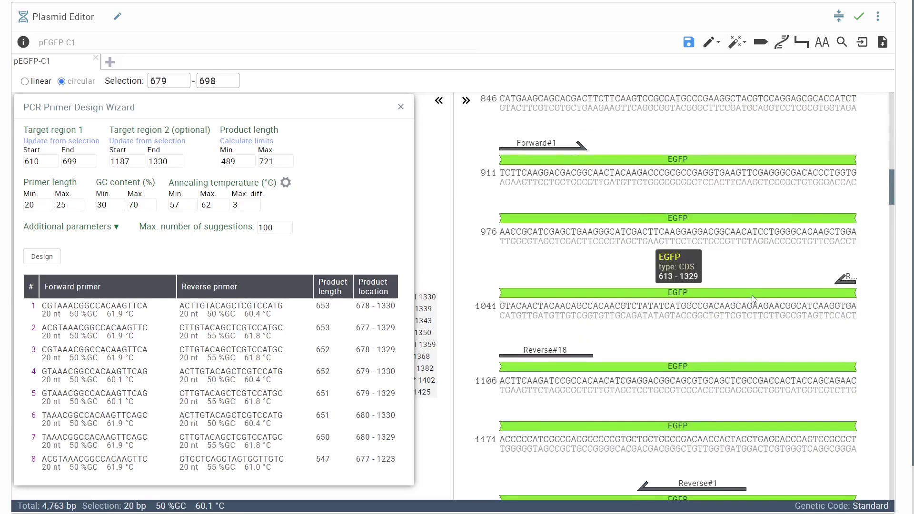
{"action": "left_click", "coordinate": [626, 385]}
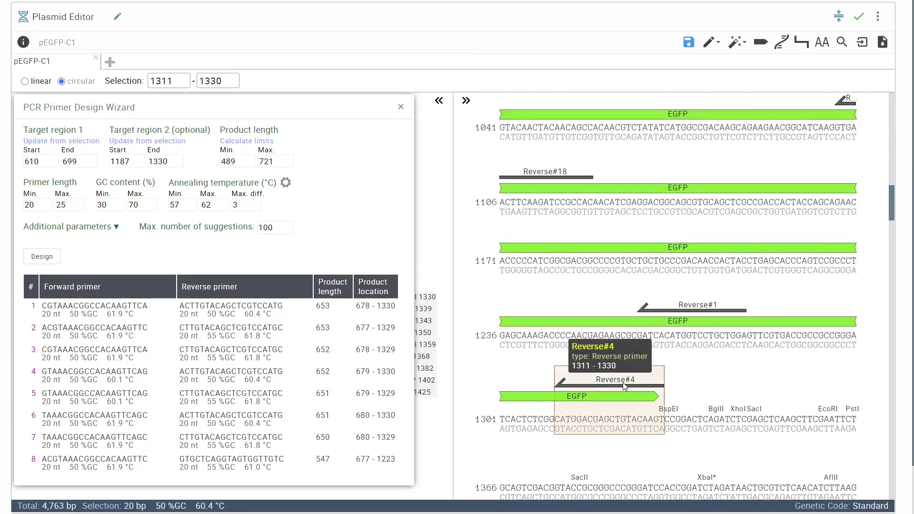
{"action": "left_click", "coordinate": [680, 382]}
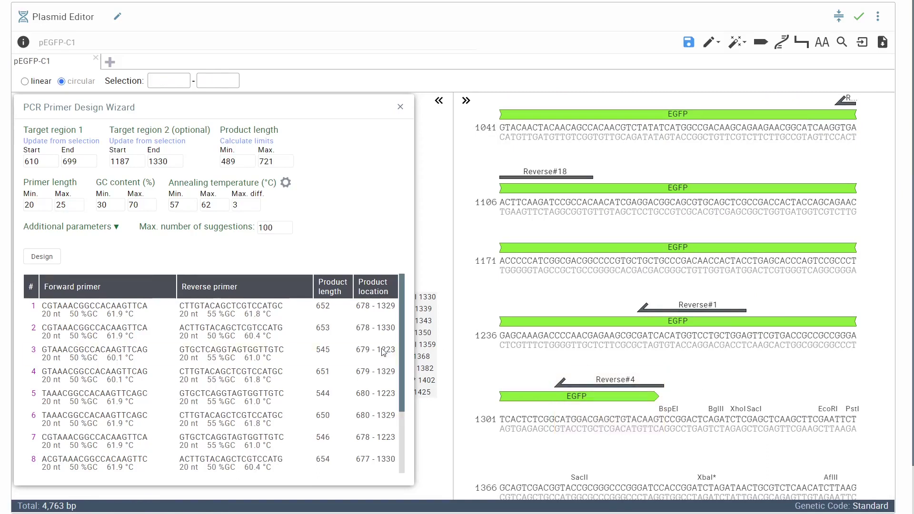
{"action": "scroll", "coordinate": [371, 352], "scroll_direction": "down", "scroll_amount": 2}
{"action": "scroll", "coordinate": [362, 333], "scroll_direction": "up", "scroll_amount": 2}
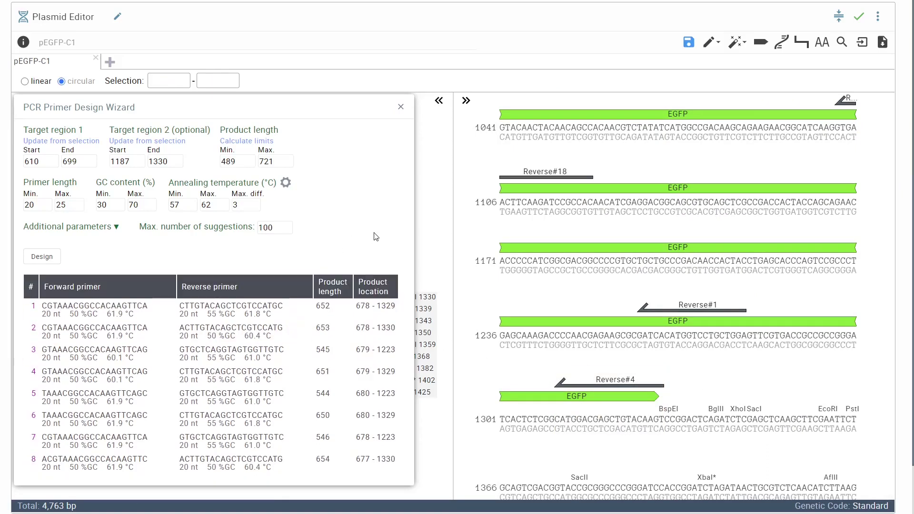
Select the EGFP feature in the sequence and view the GC content plot for the selection, then close the plot
{"action": "left_click", "coordinate": [707, 321]}
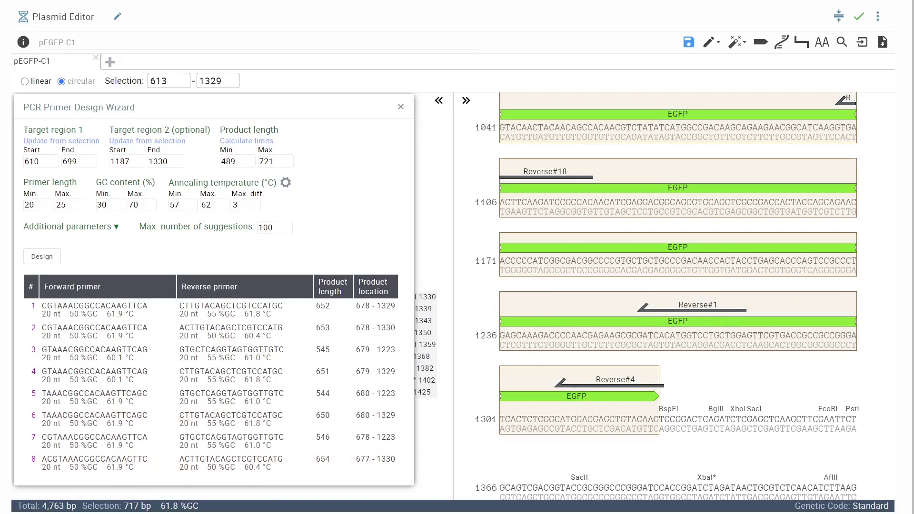
{"action": "left_click", "coordinate": [189, 506]}
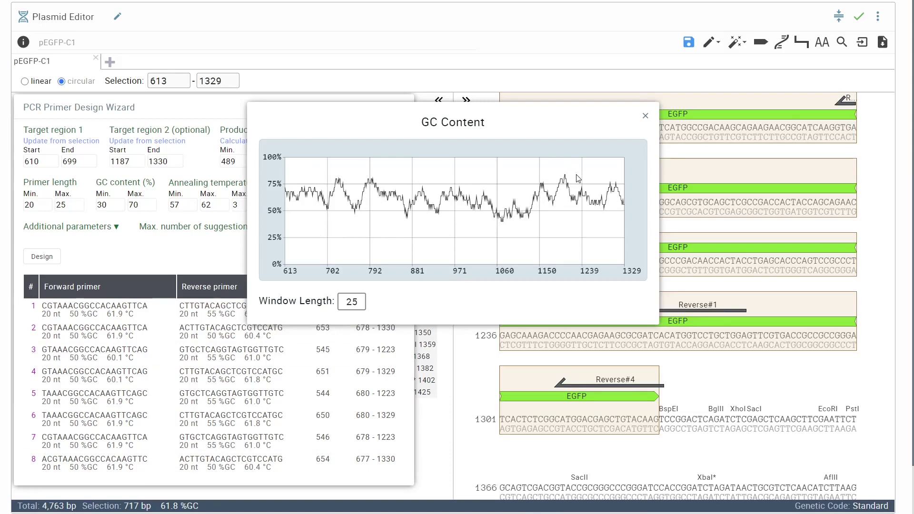
{"action": "left_click", "coordinate": [646, 115]}
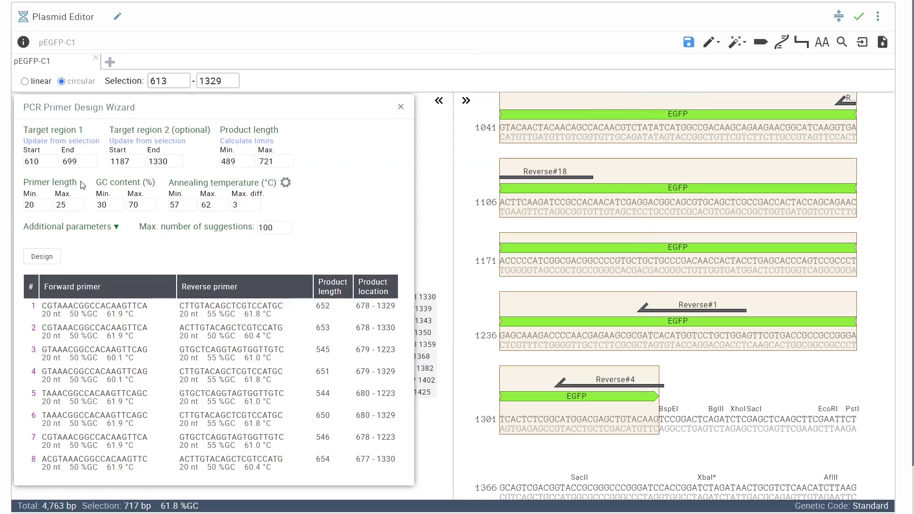
Set the maximum annealing temperature to 66 °C, redesign the primers and look through the whole list of suggestions
{"action": "left_click", "coordinate": [223, 201]}
{"action": "left_click", "coordinate": [223, 202]}
{"action": "left_click", "coordinate": [46, 258]}
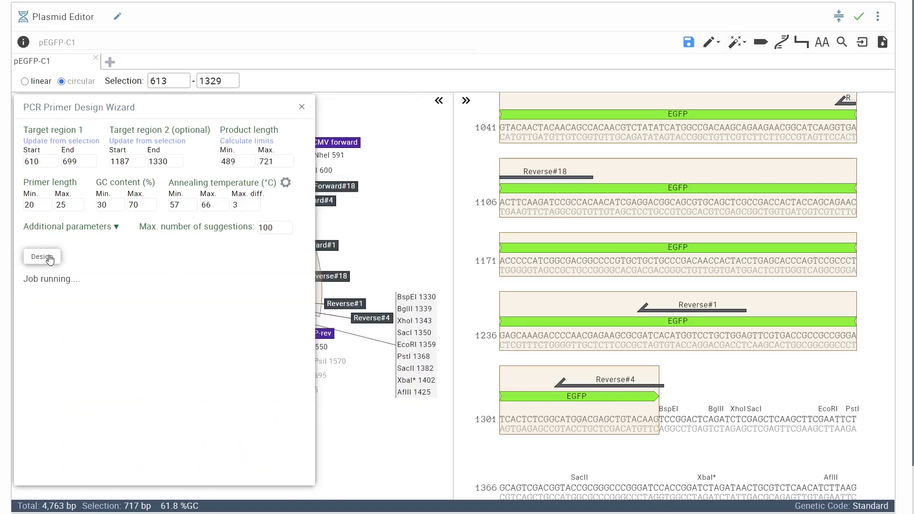
{"action": "scroll", "coordinate": [281, 357], "scroll_direction": "down", "scroll_amount": 8}
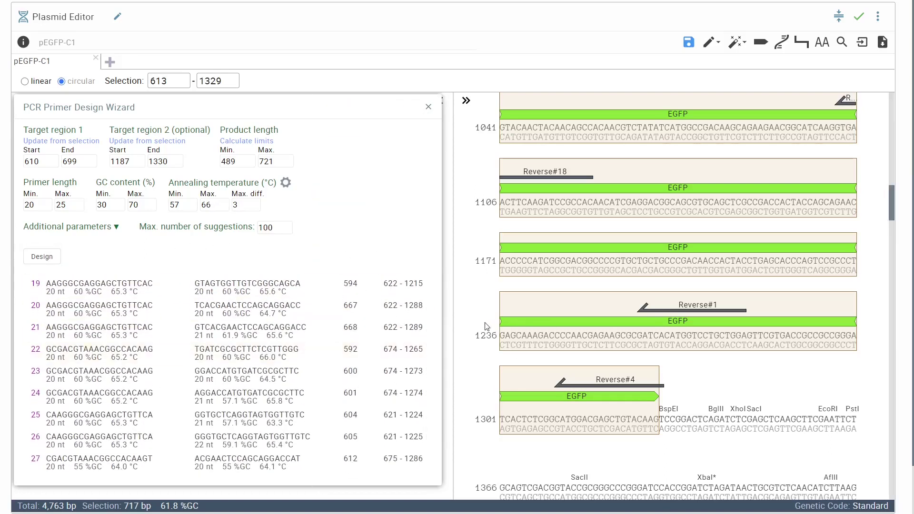
{"action": "scroll", "coordinate": [427, 312], "scroll_direction": "down", "scroll_amount": 20}
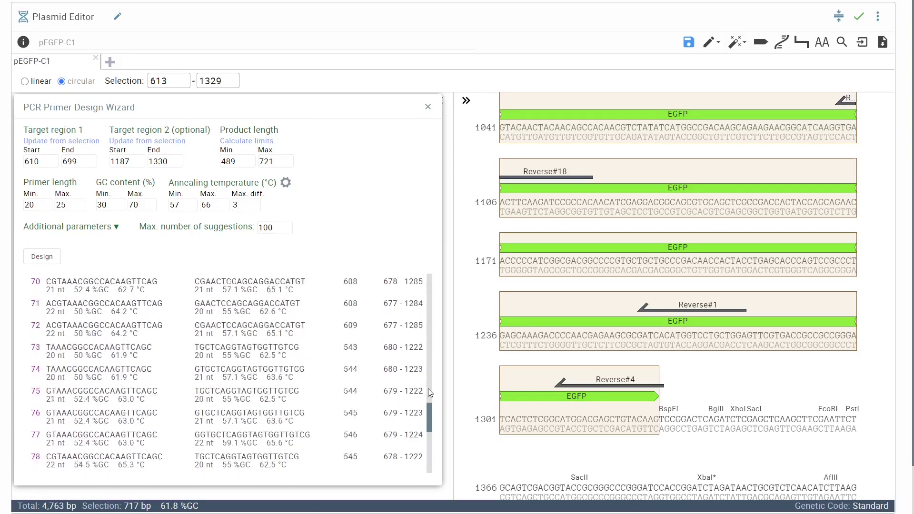
{"action": "scroll", "coordinate": [427, 388], "scroll_direction": "up", "scroll_amount": 20}
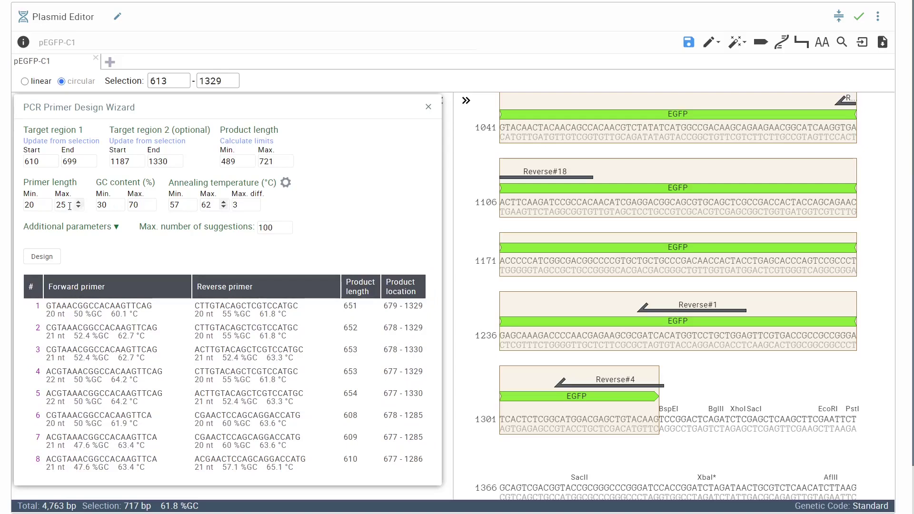
Set the minimum primer length to 16 and design the primers again
{"action": "left_click", "coordinate": [47, 207]}
{"action": "left_click", "coordinate": [46, 207]}
{"action": "left_click", "coordinate": [42, 260]}
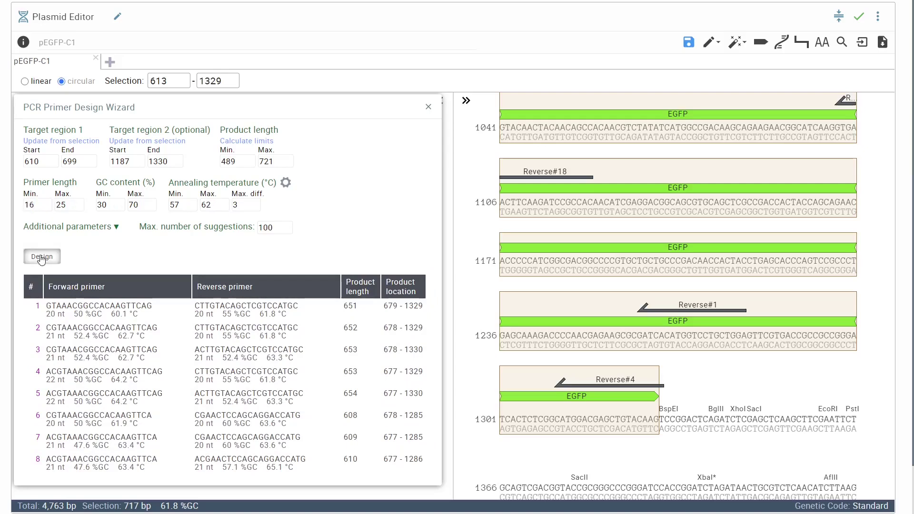